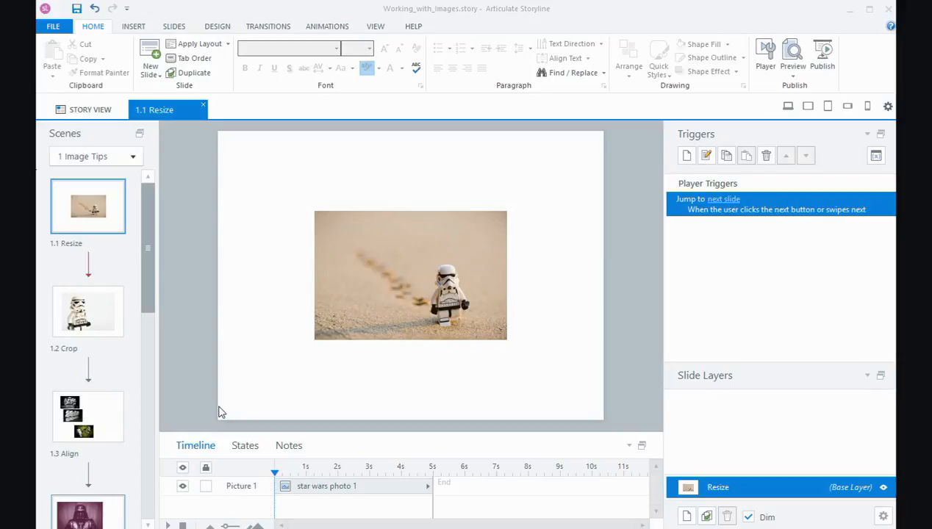
# - Scale the photo on the Resize slide proportionally down to about 324 × 216 px
pyautogui.click(377, 303)
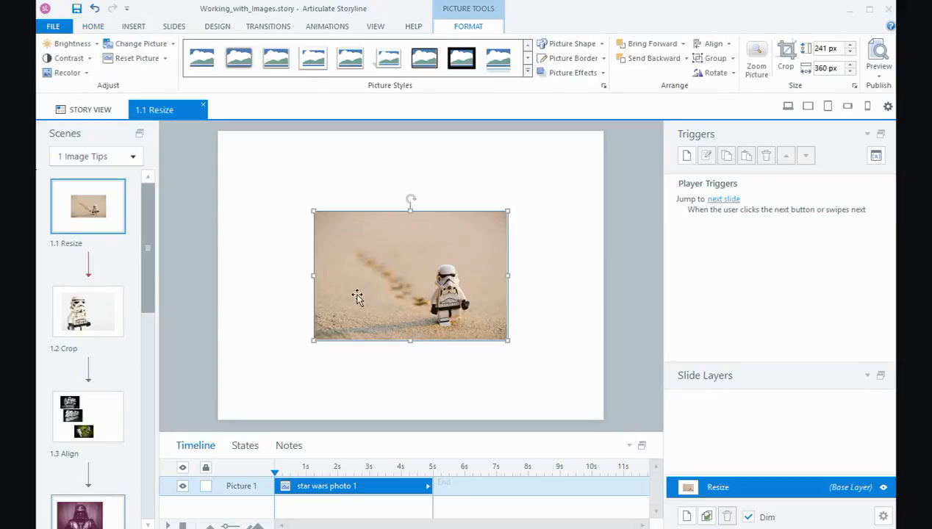
pyautogui.click(314, 212)
pyautogui.moveTo(314, 211); pyautogui.dragTo(259, 163)
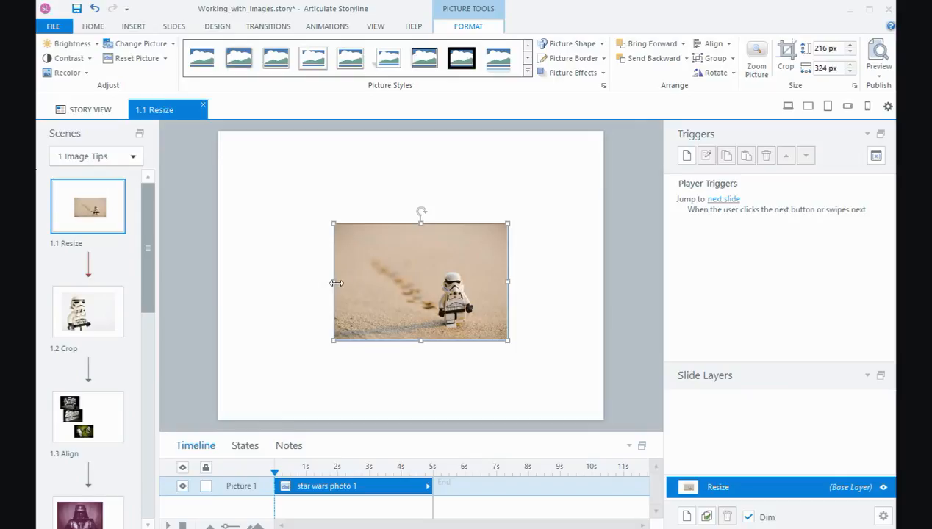
# - Try stretching only the photo's width to about 476 px and only its height to about 336 px, undoing each change
pyautogui.moveTo(331, 284); pyautogui.dragTo(252, 280)
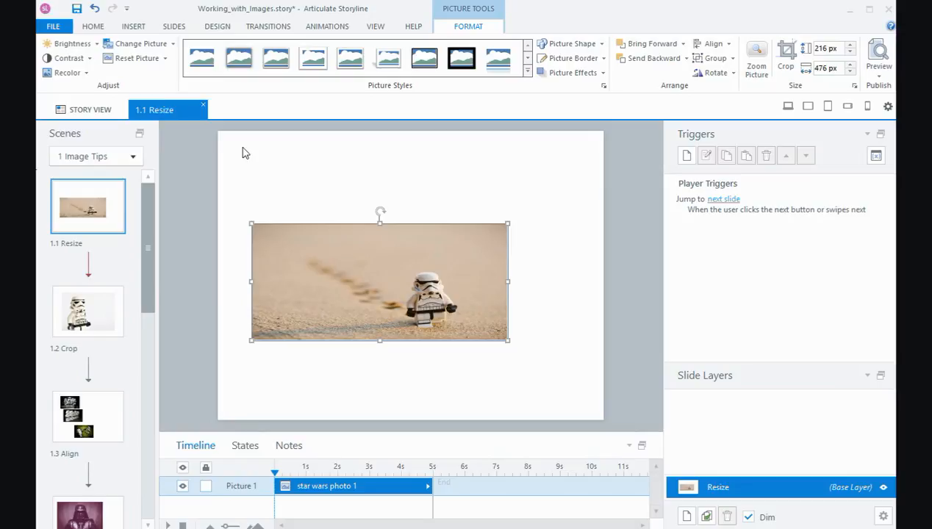
pyautogui.click(94, 8)
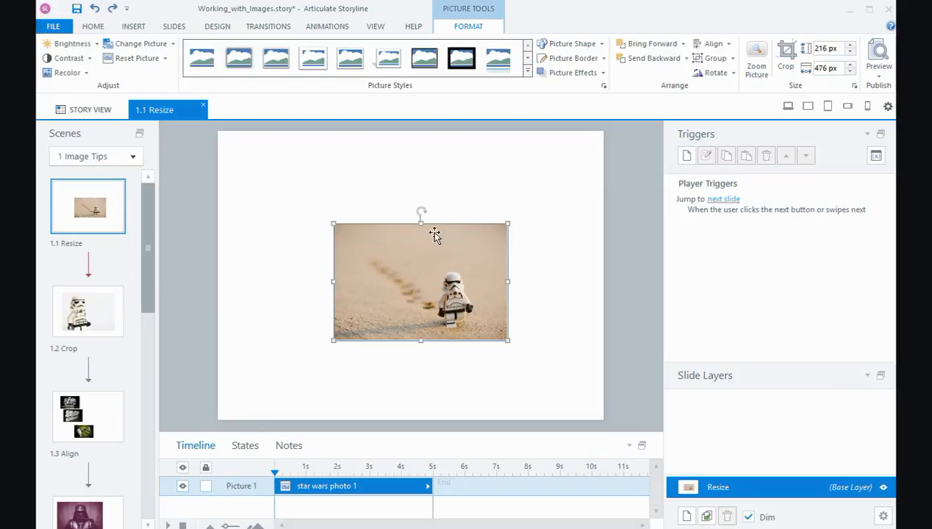
pyautogui.moveTo(421, 224); pyautogui.dragTo(410, 159)
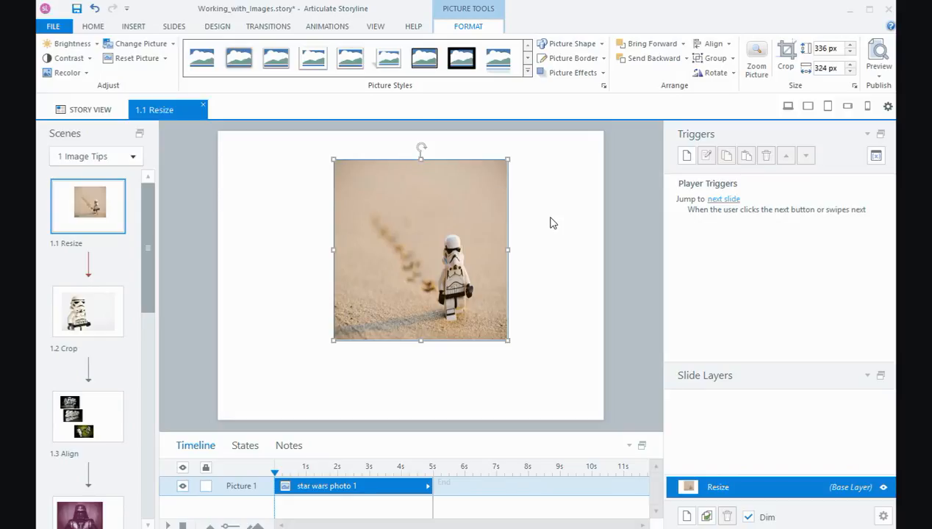
pyautogui.click(94, 8)
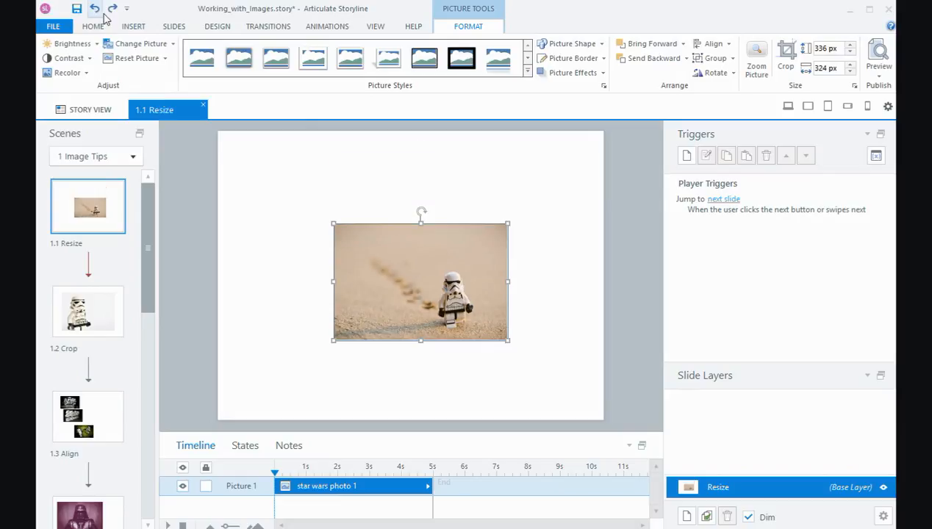
# - Enlarge the photo proportionally from its upper-left corner to about 443 × 296 px
pyautogui.moveTo(334, 223); pyautogui.dragTo(292, 183)
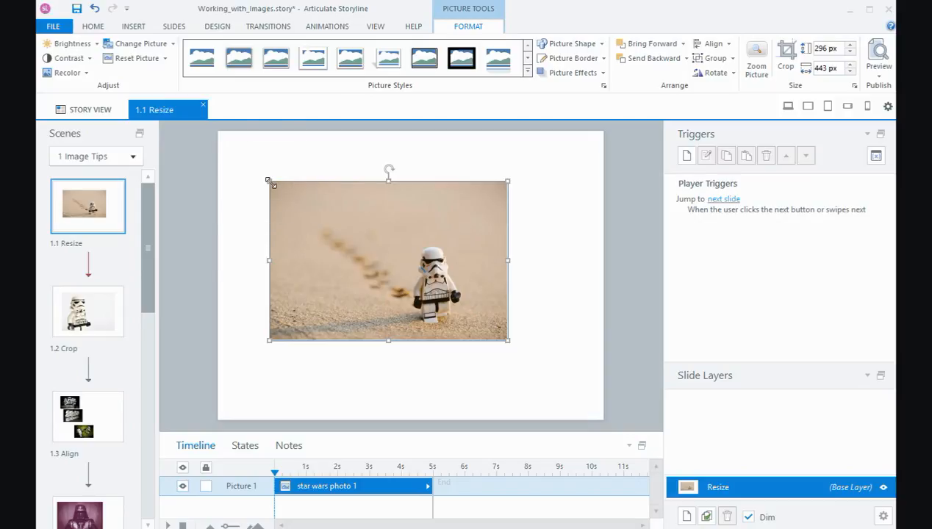
# - Open the 1.2 Crop slide and shift its photo past the slide's right edge and back onto the slide
pyautogui.click(94, 306)
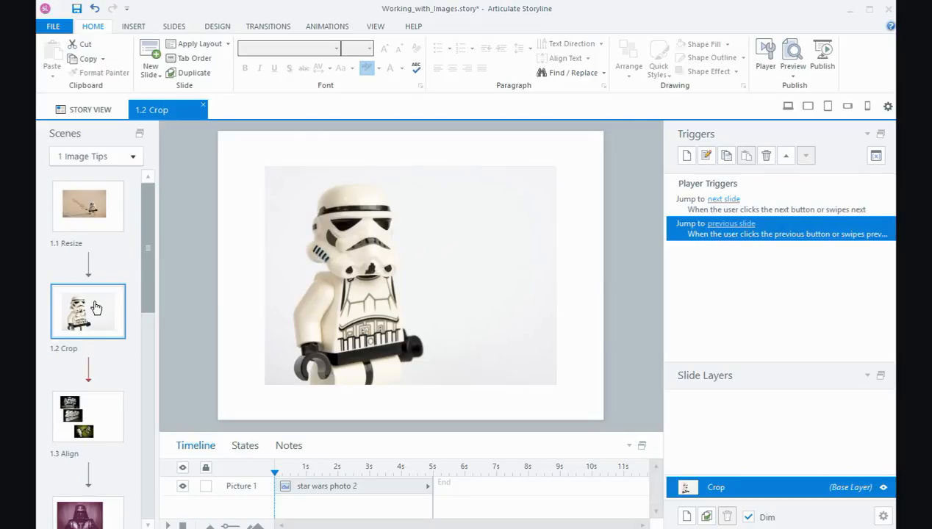
pyautogui.moveTo(328, 297); pyautogui.dragTo(449, 295)
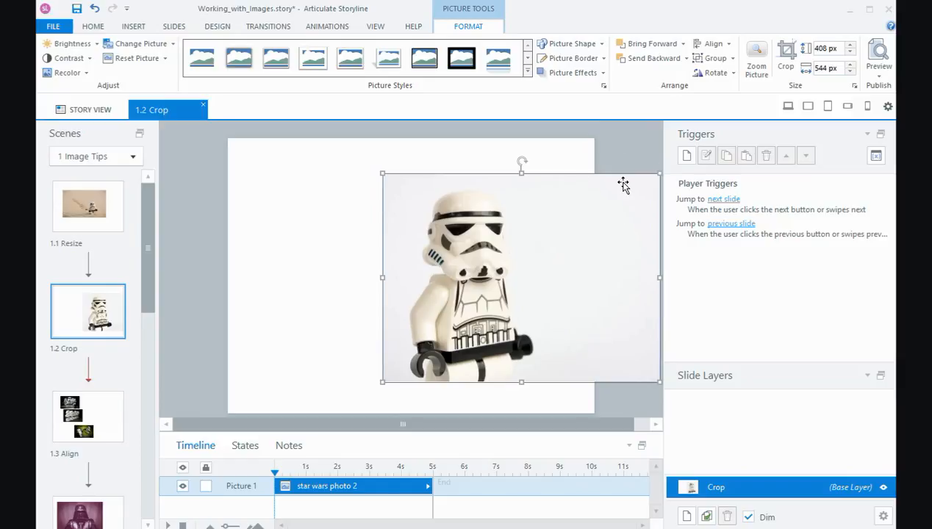
pyautogui.moveTo(537, 216); pyautogui.dragTo(434, 216)
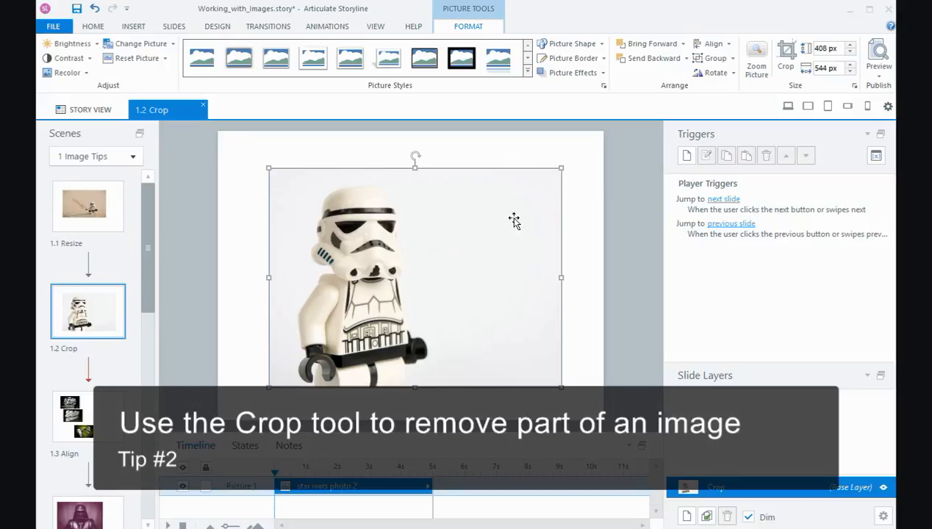
# - Crop the empty right side of the stormtrooper photo to a width of about 328 px
pyautogui.click(787, 58)
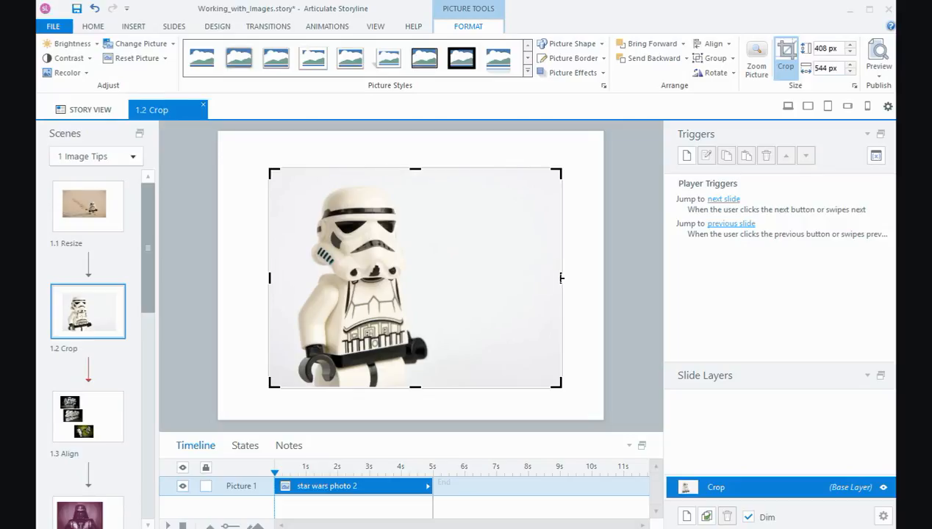
pyautogui.moveTo(560, 276); pyautogui.dragTo(444, 278)
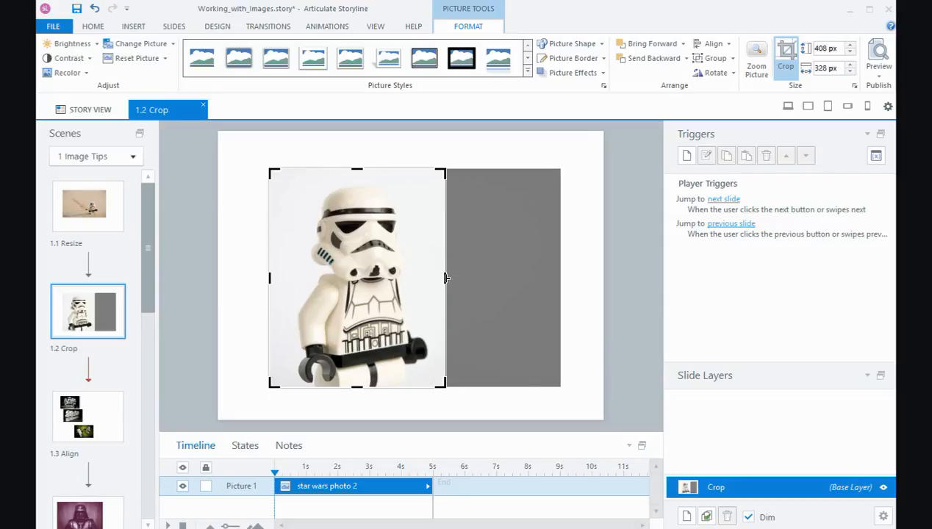
pyautogui.click(591, 291)
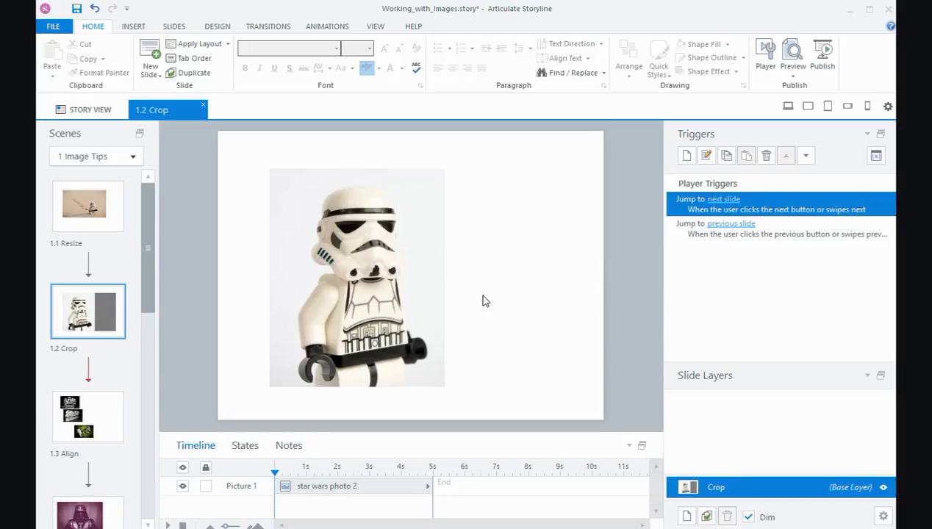
# - On the 1.3 Align slide, line up the middle and bottom pictures with the top picture's left edge using the smart guides
pyautogui.click(108, 418)
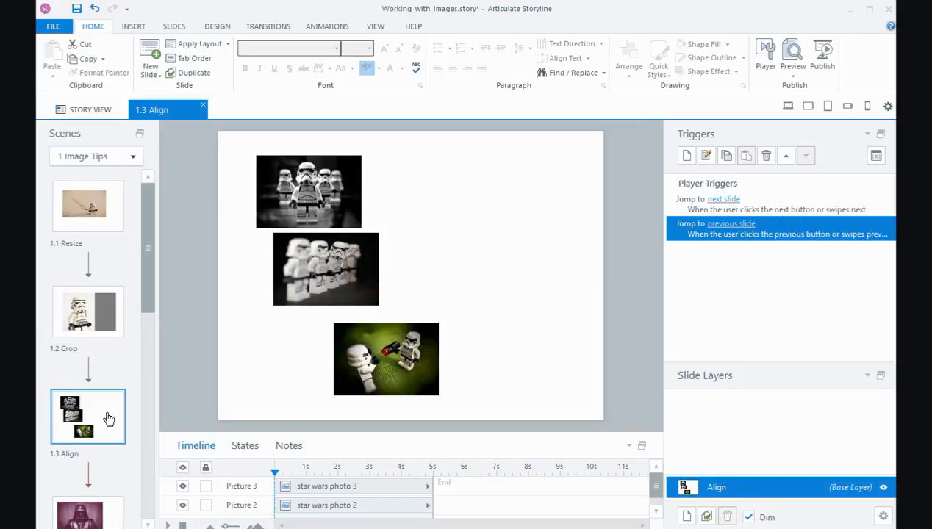
pyautogui.click(331, 283)
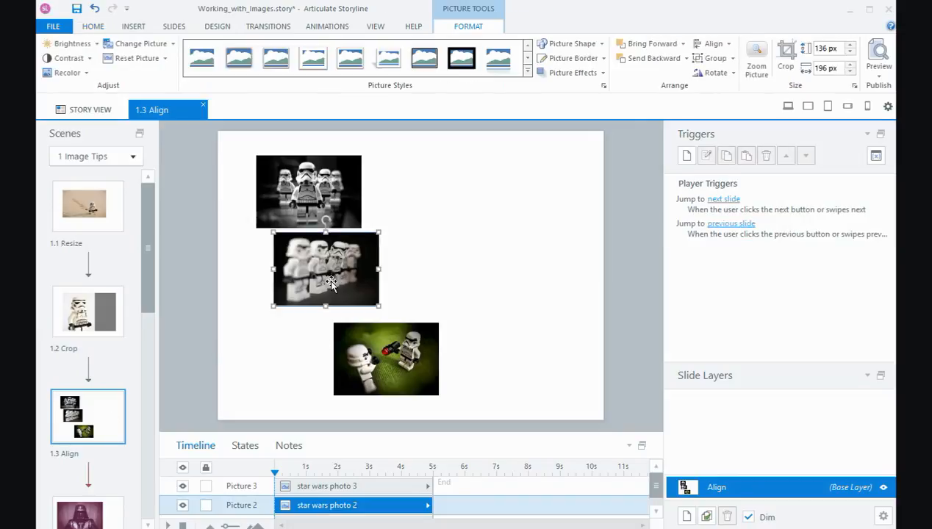
pyautogui.moveTo(331, 283); pyautogui.dragTo(323, 281)
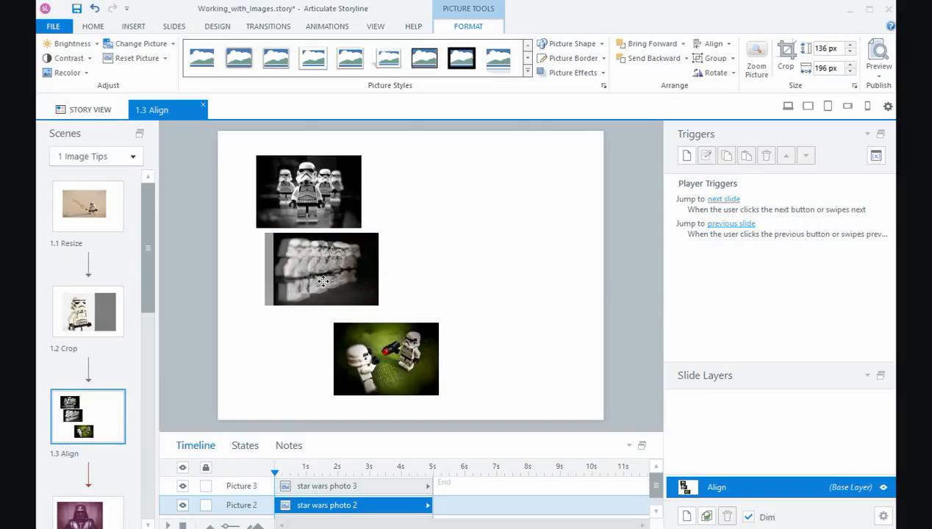
pyautogui.moveTo(323, 282); pyautogui.dragTo(314, 282)
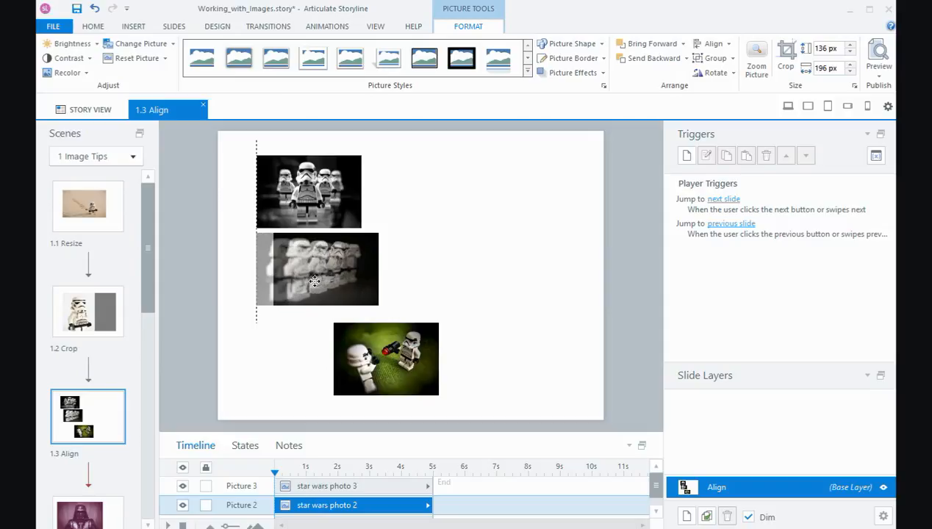
pyautogui.moveTo(315, 282); pyautogui.dragTo(315, 281)
pyautogui.moveTo(349, 359); pyautogui.dragTo(276, 356)
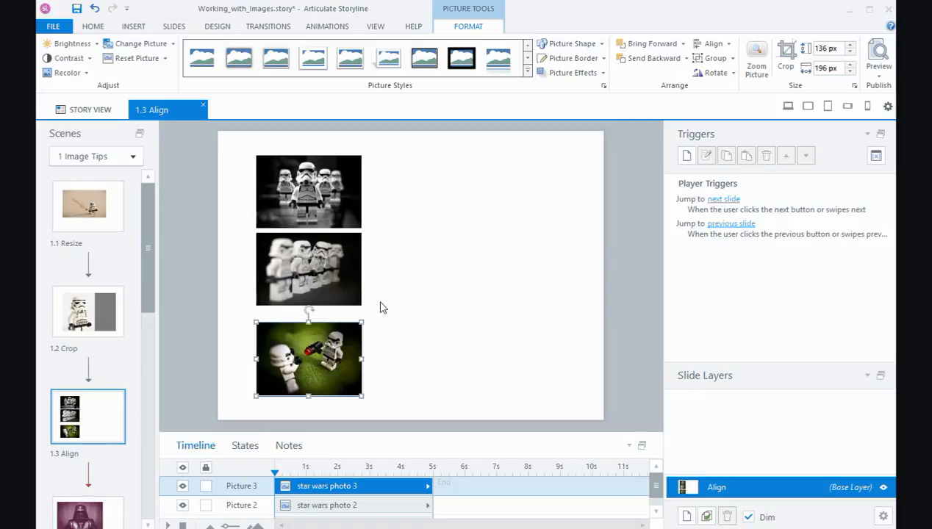
pyautogui.click(428, 315)
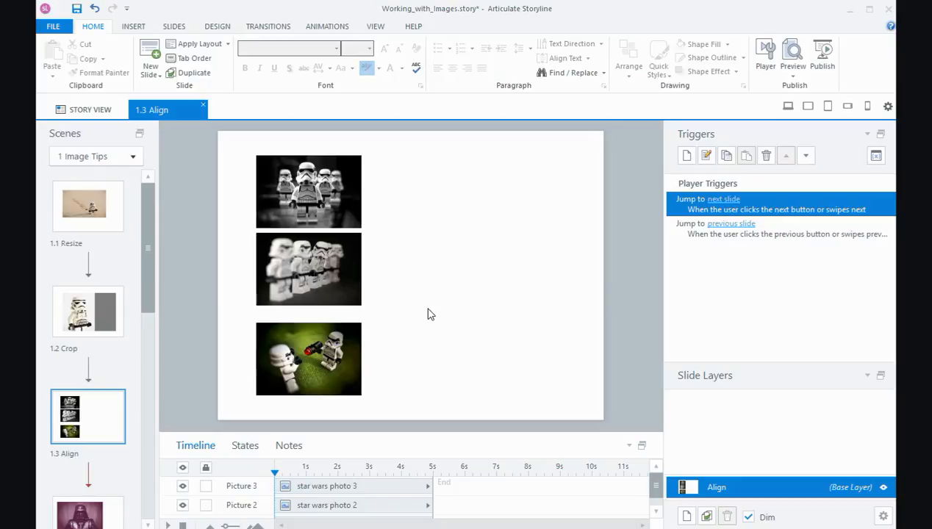
# - Select the three pictures one after another as a multiple selection and clear it
pyautogui.click(309, 197)
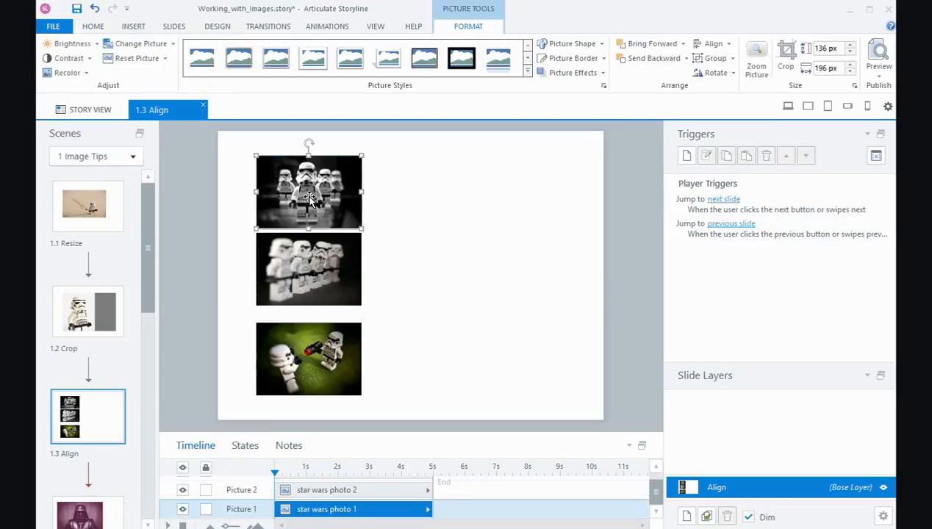
pyautogui.keyDown('shift'); pyautogui.click(310, 253); pyautogui.keyUp('shift')
pyautogui.keyDown('shift'); pyautogui.click(320, 340); pyautogui.keyUp('shift')
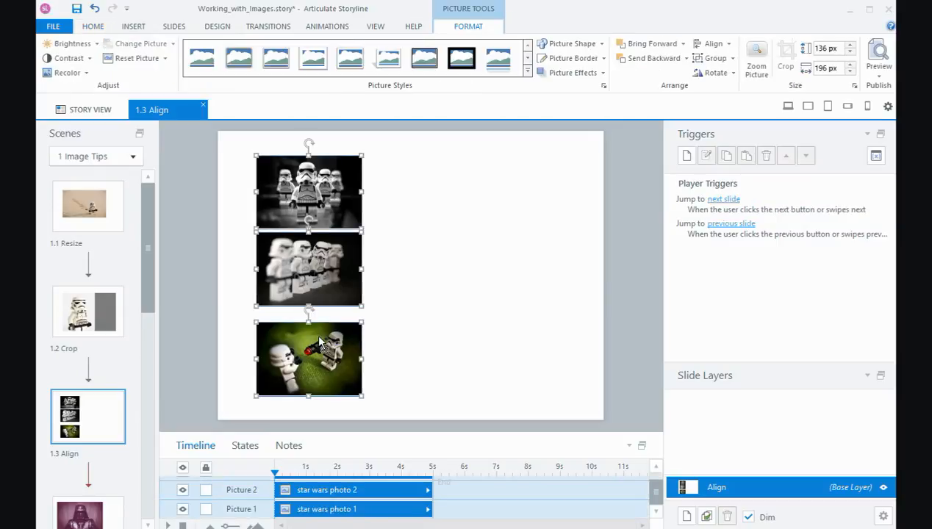
pyautogui.click(463, 299)
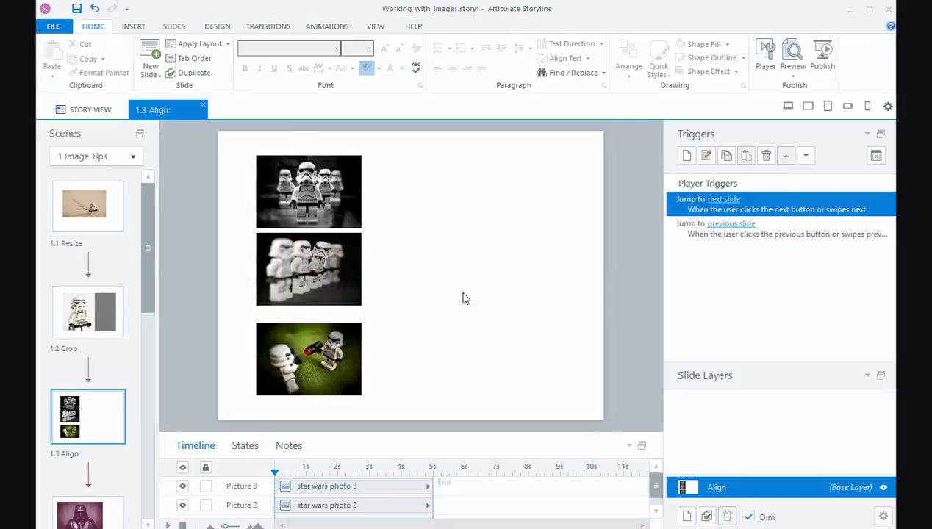
# - Select all three pictures with one selection area and distribute them vertically relative to each other
pyautogui.click(243, 145)
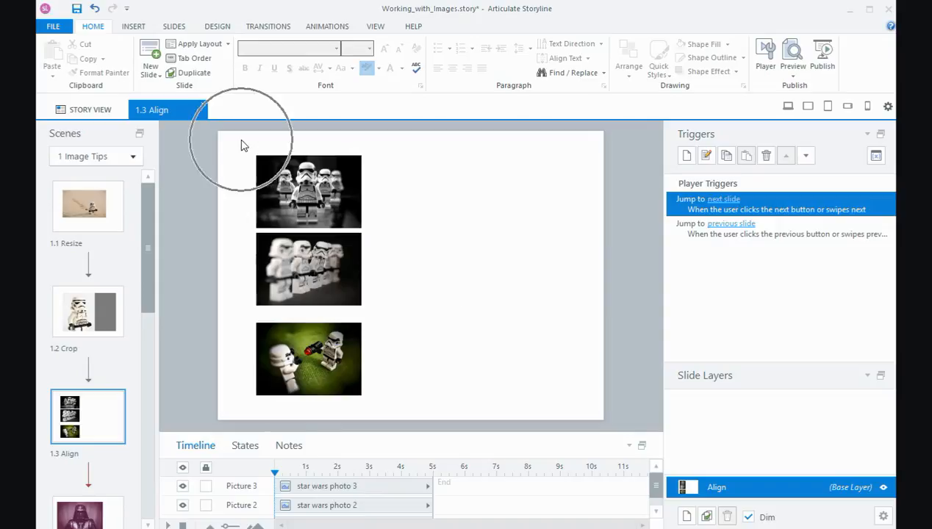
pyautogui.moveTo(244, 144); pyautogui.dragTo(409, 428)
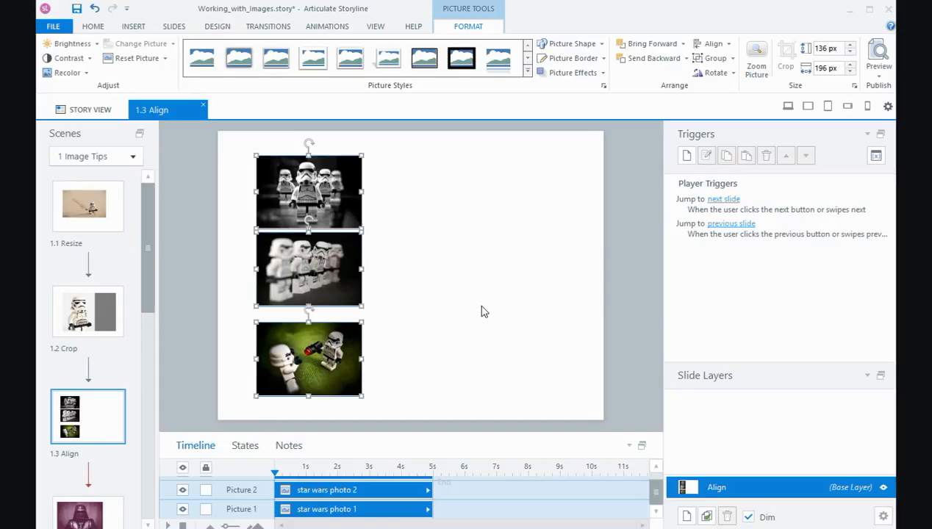
pyautogui.click(729, 47)
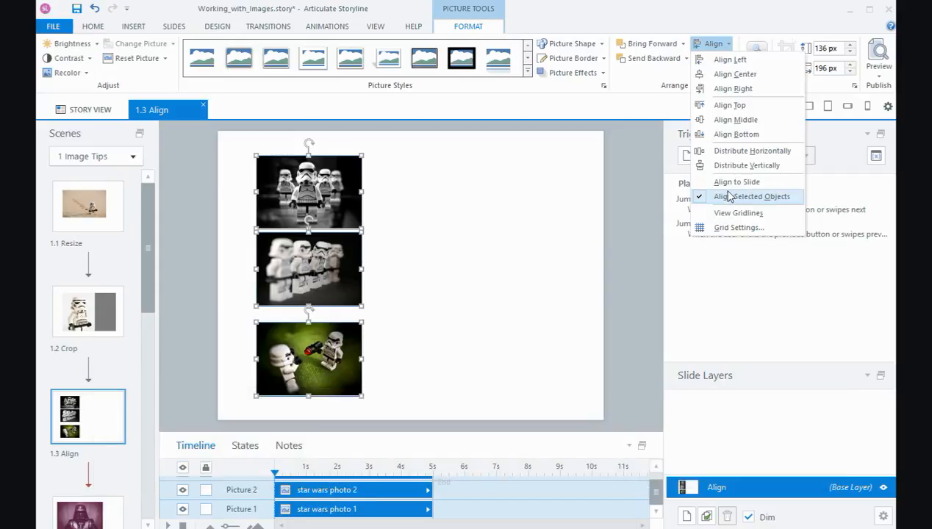
pyautogui.click(732, 166)
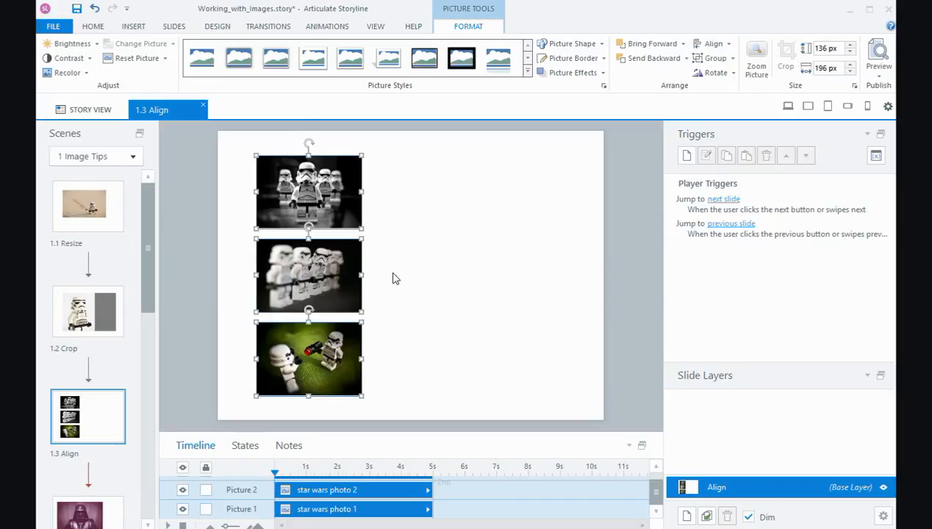
# - Switch the alignment reference to Align to Slide and distribute the three pictures vertically across the slide
pyautogui.click(729, 45)
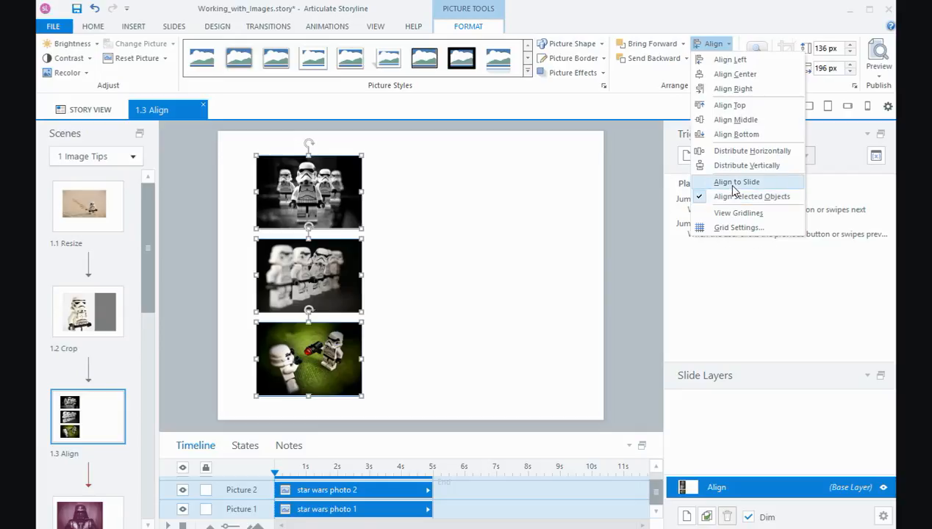
pyautogui.click(733, 184)
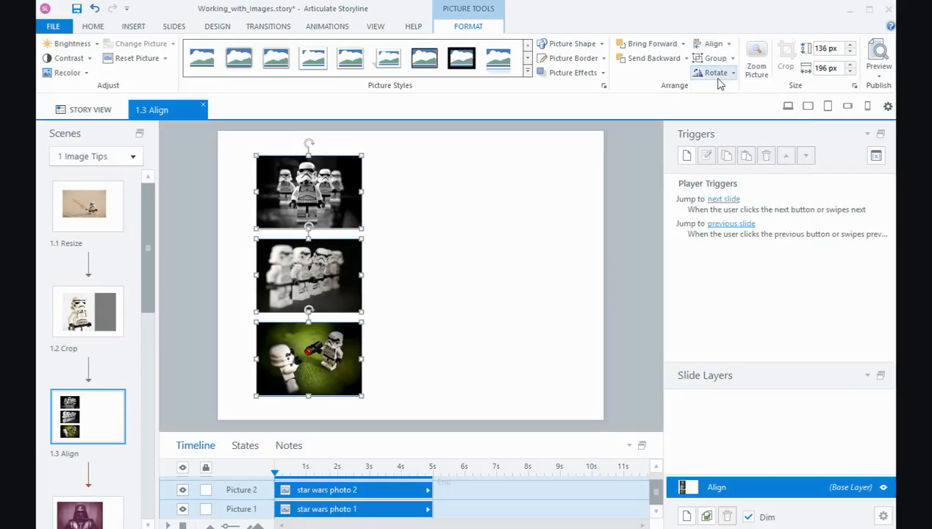
pyautogui.click(712, 43)
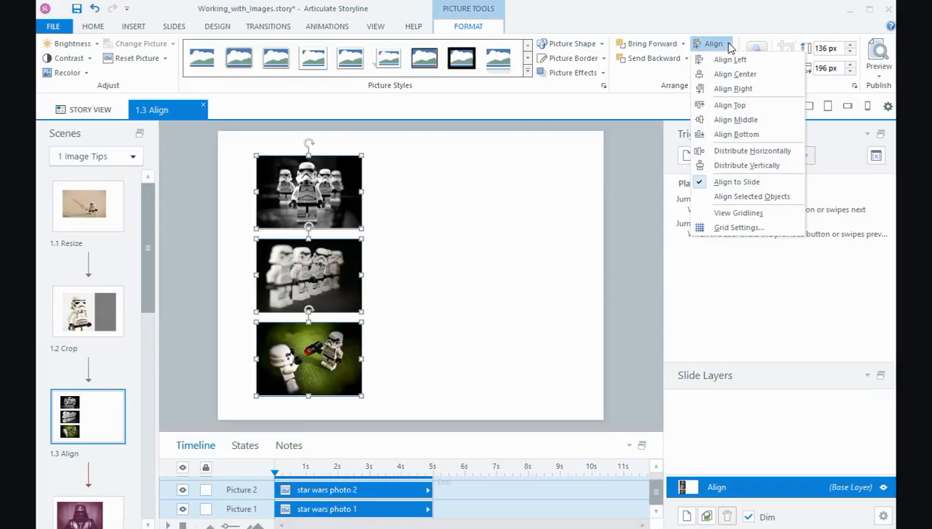
pyautogui.click(728, 167)
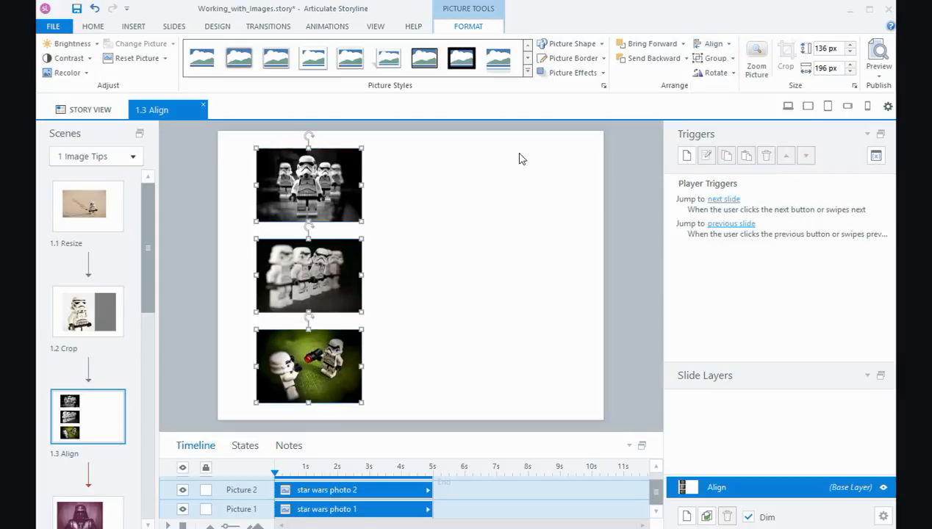
pyautogui.click(349, 145)
pyautogui.click(712, 43)
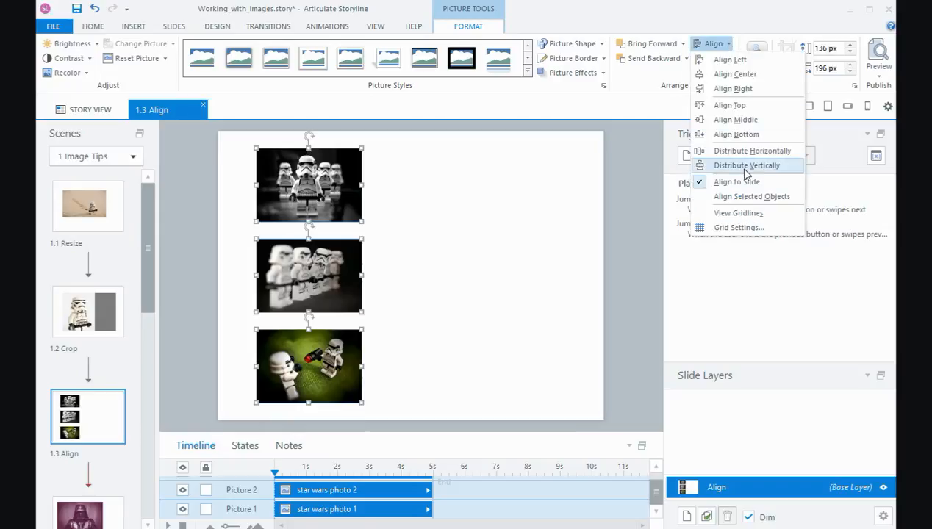
pyautogui.click(477, 225)
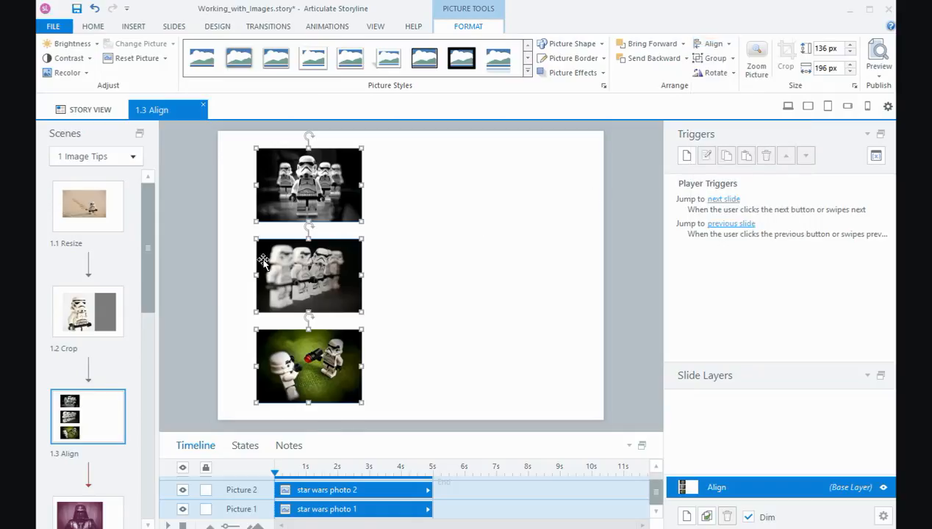
# - Open the 1.4 Moving slide and move the Darth Vader picture close to the slide's right edge
pyautogui.moveTo(147, 270); pyautogui.dragTo(162, 358)
pyautogui.click(80, 269)
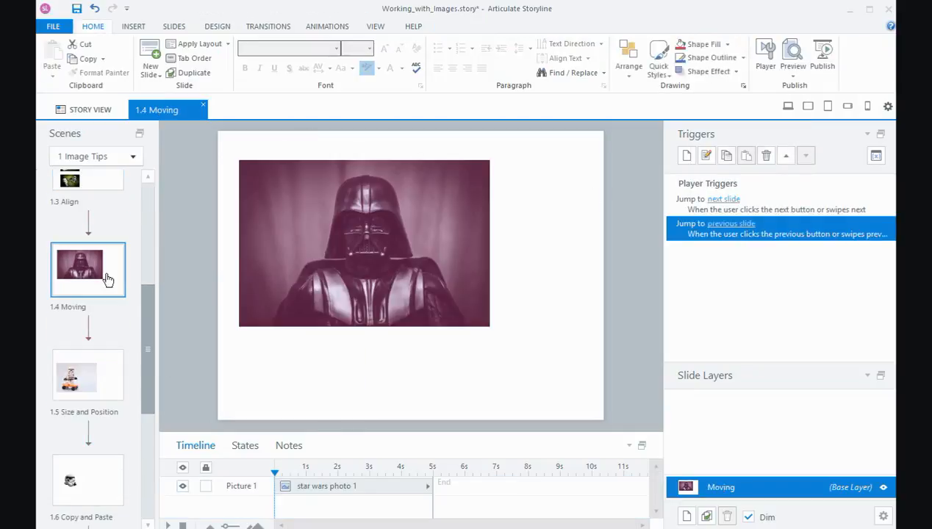
pyautogui.moveTo(336, 245); pyautogui.dragTo(422, 240)
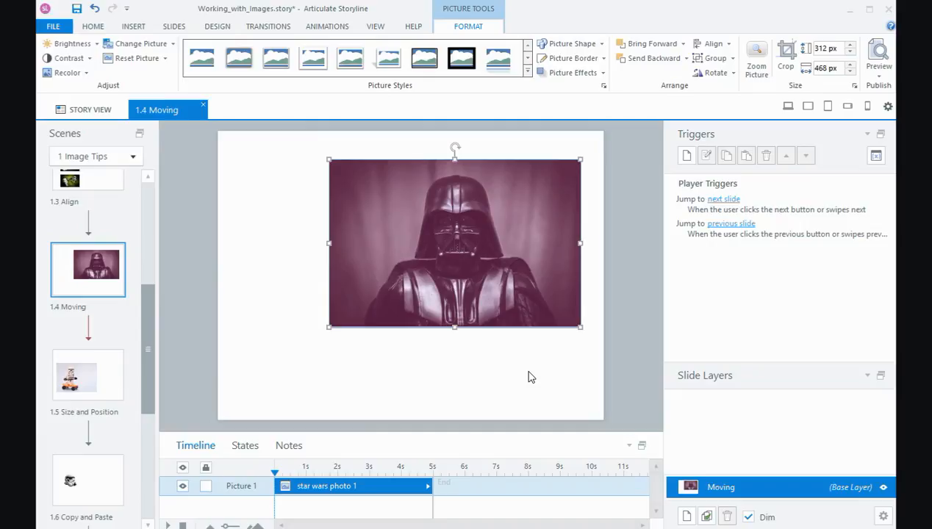
# - Nudge the Darth Vader picture left in small increments until it sits near the slide's horizontal center
pyautogui.press('Left')
pyautogui.press('Left')
pyautogui.press('Left')
pyautogui.press('Left')
pyautogui.press('Left')
pyautogui.press('Left')
pyautogui.press('Left')
pyautogui.press('Left')
pyautogui.press('Left')
pyautogui.press('Left')
pyautogui.press('Left')
pyautogui.press('Left')
pyautogui.press('Left')
pyautogui.press('Left')
pyautogui.press('Left')
pyautogui.press('Left')
pyautogui.press('Left')
pyautogui.press('Left')
pyautogui.press('Left')
pyautogui.press('Left')
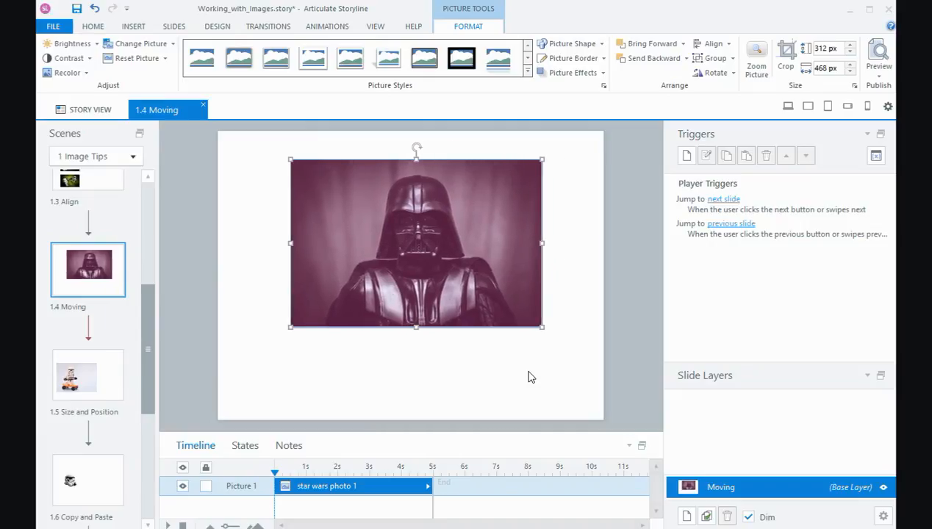
# - Nudge the Darth Vader picture down and slightly right in small increments until it sits near the slide's vertical middle
pyautogui.press('Down')
pyautogui.press('Down')
pyautogui.press('Down')
pyautogui.press('Down')
pyautogui.press('Down')
pyautogui.press('Down')
pyautogui.press('Down')
pyautogui.press('Down')
pyautogui.press('Down')
pyautogui.press('Down')
pyautogui.press('Down')
pyautogui.press('Down')
pyautogui.press('Down')
pyautogui.press('Down')
pyautogui.press('Down')
pyautogui.press('Down')
pyautogui.press('Down')
pyautogui.press('Down')
pyautogui.press('Down')
pyautogui.press('Down')
pyautogui.press('Right')
pyautogui.press('Right')
pyautogui.press('Right')
pyautogui.press('Right')
pyautogui.press('Right')
pyautogui.press('Right')
pyautogui.press('Right')
pyautogui.press('Right')
pyautogui.press('Right')
pyautogui.press('Right')
pyautogui.press('Right')
pyautogui.press('Right')
pyautogui.press('Right')
pyautogui.press('Right')
pyautogui.press('Right')
pyautogui.press('Right')
pyautogui.press('Right')
pyautogui.press('Right')
pyautogui.press('Right')
pyautogui.press('Right')
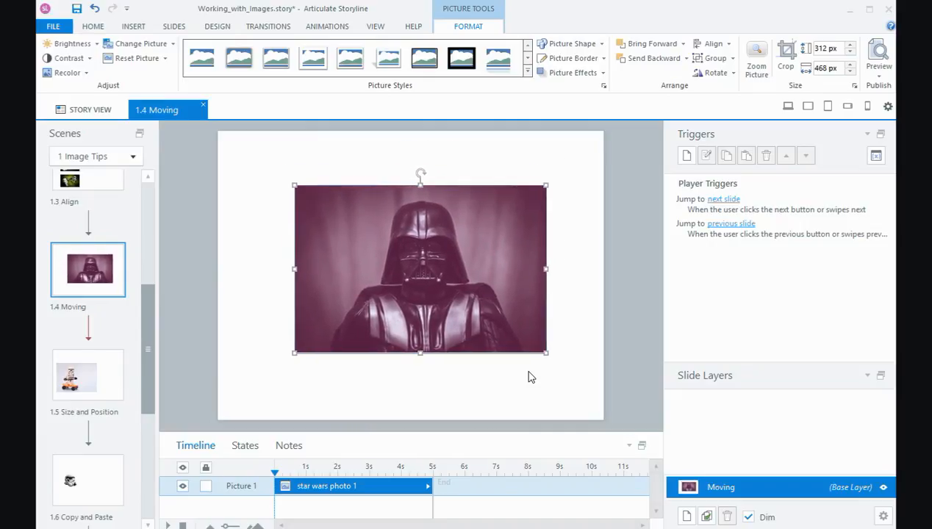
# - Nudge the Darth Vader picture up and back down so it ends slightly lower and further right, around the slide's vertical middle
pyautogui.press('Up')
pyautogui.press('Up')
pyautogui.press('Up')
pyautogui.press('Up')
pyautogui.press('Up')
pyautogui.press('Up')
pyautogui.press('Up')
pyautogui.press('Up')
pyautogui.press('Up')
pyautogui.press('Up')
pyautogui.press('Up')
pyautogui.press('Up')
pyautogui.press('Down')
pyautogui.press('Down')
pyautogui.press('Down')
pyautogui.press('Down')
pyautogui.press('Down')
pyautogui.press('Down')
pyautogui.press('Down')
pyautogui.press('Down')
pyautogui.press('Down')
pyautogui.press('Down')
pyautogui.press('Down')
pyautogui.press('Down')
pyautogui.press('Down')
pyautogui.press('Down')
pyautogui.press('Down')
pyautogui.press('Down')
pyautogui.press('Down')
pyautogui.press('Down')
pyautogui.press('Down')
pyautogui.press('Down')
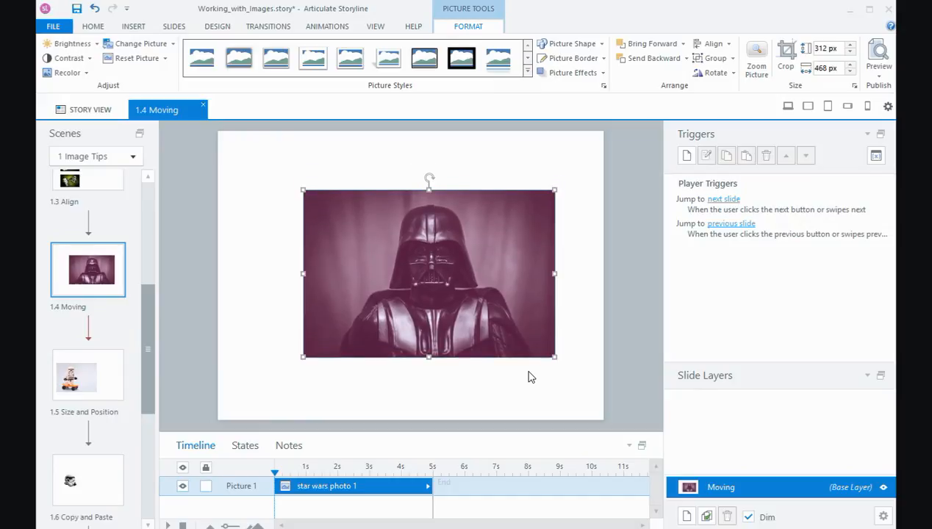
# - Nudge the Darth Vader picture left, down and back right so it sits a little below the slide's vertical middle
pyautogui.press('Left')
pyautogui.press('Left')
pyautogui.press('Left')
pyautogui.press('Left')
pyautogui.press('Left')
pyautogui.press('Left')
pyautogui.press('Left')
pyautogui.press('Left')
pyautogui.press('Left')
pyautogui.press('Left')
pyautogui.press('Left')
pyautogui.press('Left')
pyautogui.press('Left')
pyautogui.press('Left')
pyautogui.press('Left')
pyautogui.press('Left')
pyautogui.press('Left')
pyautogui.press('Down')
pyautogui.press('Down')
pyautogui.press('Down')
pyautogui.press('Down')
pyautogui.press('Down')
pyautogui.press('Down')
pyautogui.press('Down')
pyautogui.press('Down')
pyautogui.press('Down')
pyautogui.press('Down')
pyautogui.press('Down')
pyautogui.press('Down')
pyautogui.press('Right')
pyautogui.press('Right')
pyautogui.press('Right')
pyautogui.press('Right')
pyautogui.press('Right')
pyautogui.press('Right')
pyautogui.press('Right')
pyautogui.press('Right')
pyautogui.press('Right')
pyautogui.press('Right')
pyautogui.press('Right')
pyautogui.press('Right')
pyautogui.press('Right')
pyautogui.press('Right')
pyautogui.press('Right')
pyautogui.press('Right')
pyautogui.press('Right')
pyautogui.press('Right')
pyautogui.press('Right')
pyautogui.press('Right')
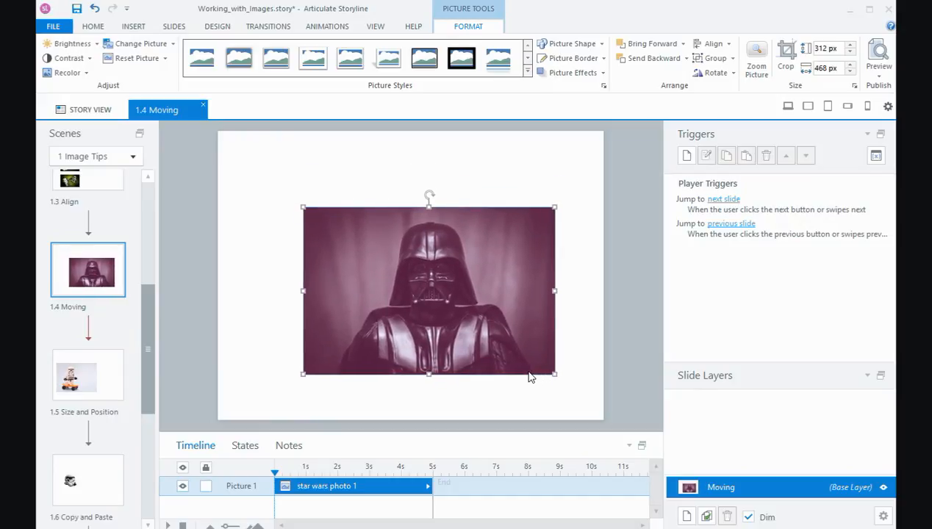
# - Nudge the Darth Vader picture back up in small increments to the slide's vertical middle, slightly right of center
pyautogui.press('Up')
pyautogui.press('Up')
pyautogui.press('Up')
pyautogui.press('Up')
pyautogui.press('Up')
pyautogui.press('Up')
pyautogui.press('Up')
pyautogui.press('Up')
pyautogui.press('Up')
pyautogui.press('Up')
pyautogui.press('Up')
pyautogui.press('Up')
pyautogui.press('Up')
pyautogui.press('Up')
pyautogui.press('Up')
pyautogui.press('Up')
pyautogui.press('Up')
pyautogui.press('Left')
pyautogui.press('Left')
pyautogui.press('Left')
pyautogui.press('Left')
pyautogui.press('Left')
pyautogui.press('Left')
pyautogui.press('Left')
pyautogui.press('Left')
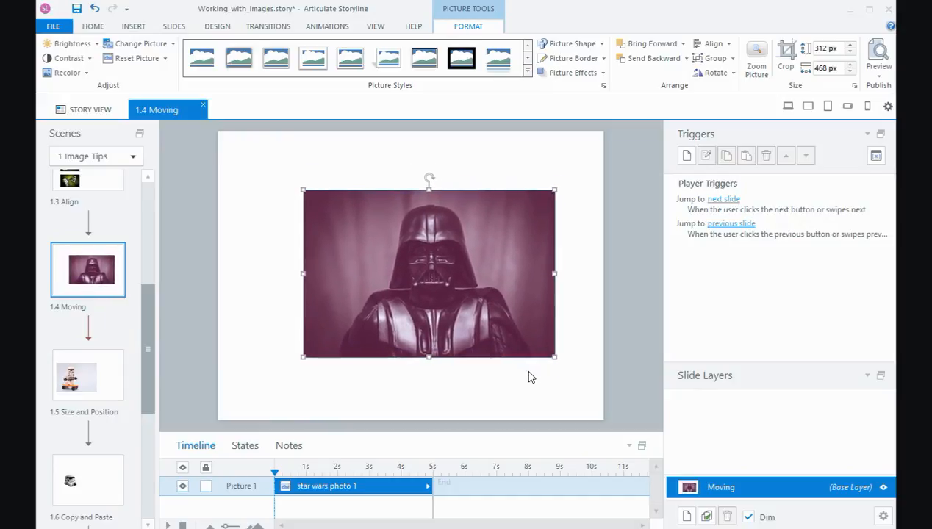
# - Nudge the Darth Vader picture right in small increments until its right side reaches the slide's right edge
pyautogui.press('Right')
pyautogui.press('Right')
pyautogui.press('Right')
pyautogui.press('Right')
pyautogui.press('Right')
pyautogui.press('Right')
pyautogui.press('Right')
pyautogui.press('Right')
pyautogui.press('Right')
pyautogui.press('Right')
pyautogui.press('Right')
pyautogui.press('Right')
pyautogui.press('Right')
pyautogui.press('Right')
pyautogui.press('Right')
pyautogui.press('Right')
pyautogui.press('Right')
pyautogui.press('Right')
pyautogui.press('Right')
pyautogui.press('Right')
pyautogui.press('Right')
pyautogui.press('Right')
pyautogui.press('Right')
pyautogui.press('Right')
pyautogui.press('Right')
pyautogui.press('Right')
pyautogui.press('Right')
pyautogui.press('Right')
pyautogui.press('Right')
pyautogui.press('Right')
pyautogui.press('Right')
pyautogui.press('Right')
pyautogui.press('Right')
pyautogui.press('Right')
pyautogui.press('Right')
pyautogui.press('Right')
pyautogui.press('Right')
pyautogui.press('Right')
pyautogui.press('Right')
pyautogui.press('Right')
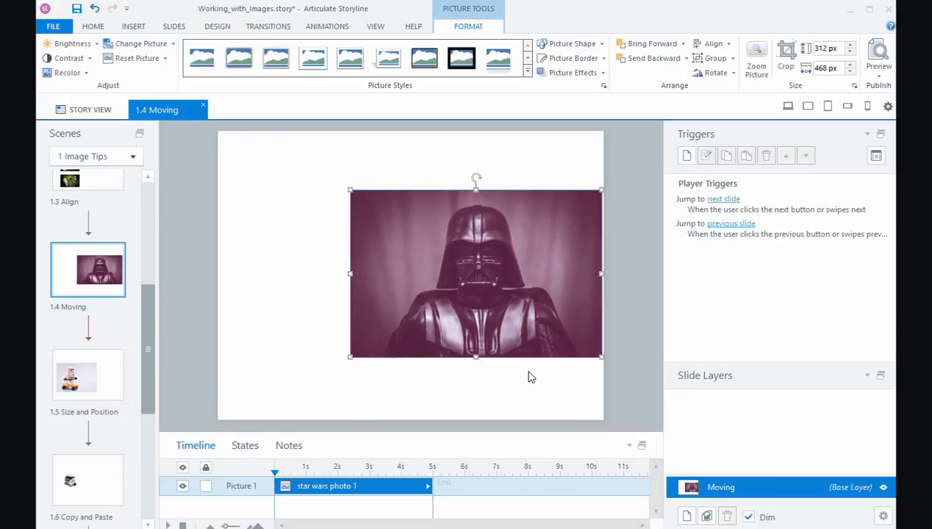
pyautogui.click(625, 225)
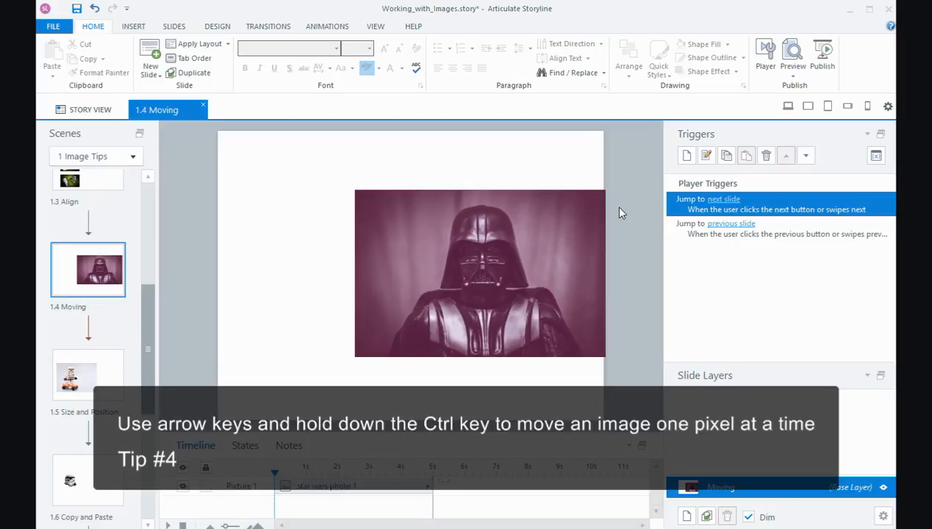
# - Nudge the Darth Vader picture left and partly back right one pixel at a time, ending near the slide's right edge
pyautogui.click(546, 236)
pyautogui.hotkey('ctrl', 'Left')
pyautogui.hotkey('ctrl', 'Left')
pyautogui.hotkey('ctrl', 'Left')
pyautogui.hotkey('ctrl', 'Left')
pyautogui.hotkey('ctrl', 'Left')
pyautogui.hotkey('ctrl', 'Left')
pyautogui.hotkey('ctrl', 'Left')
pyautogui.hotkey('ctrl', 'Left')
pyautogui.hotkey('ctrl', 'Left')
pyautogui.hotkey('ctrl', 'Right')
pyautogui.hotkey('ctrl', 'Right')
pyautogui.hotkey('ctrl', 'Right')
pyautogui.hotkey('ctrl', 'Right')
pyautogui.hotkey('ctrl', 'Right')
pyautogui.hotkey('ctrl', 'Right')
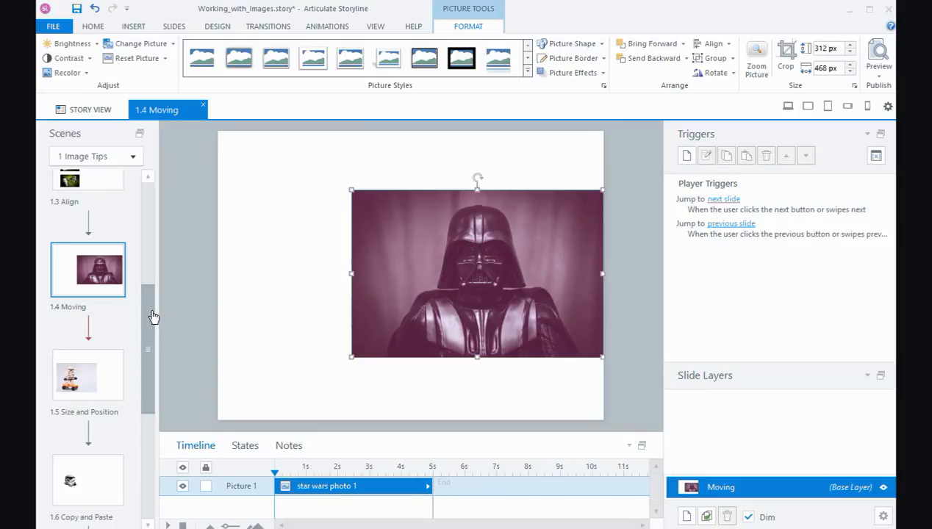
# - On the 1.5 Size and Position slide, examine the stormtrooper picture's size and its horizontal and vertical position settings
pyautogui.moveTo(150, 317); pyautogui.dragTo(151, 335)
pyautogui.click(110, 291)
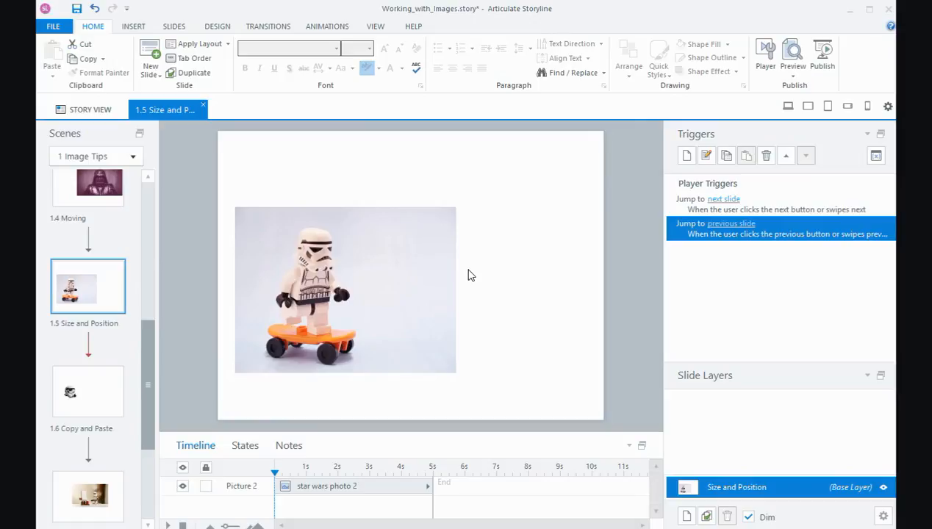
pyautogui.click(393, 263)
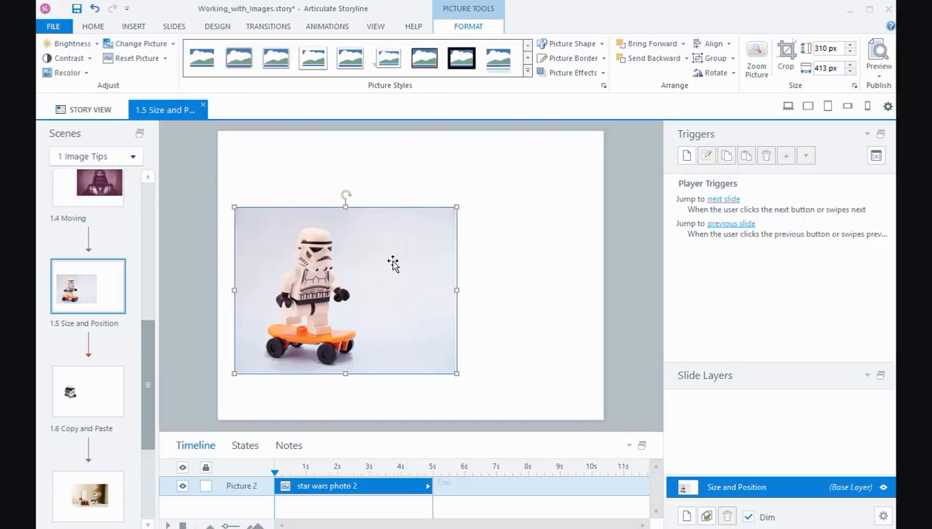
pyautogui.rightClick(394, 265)
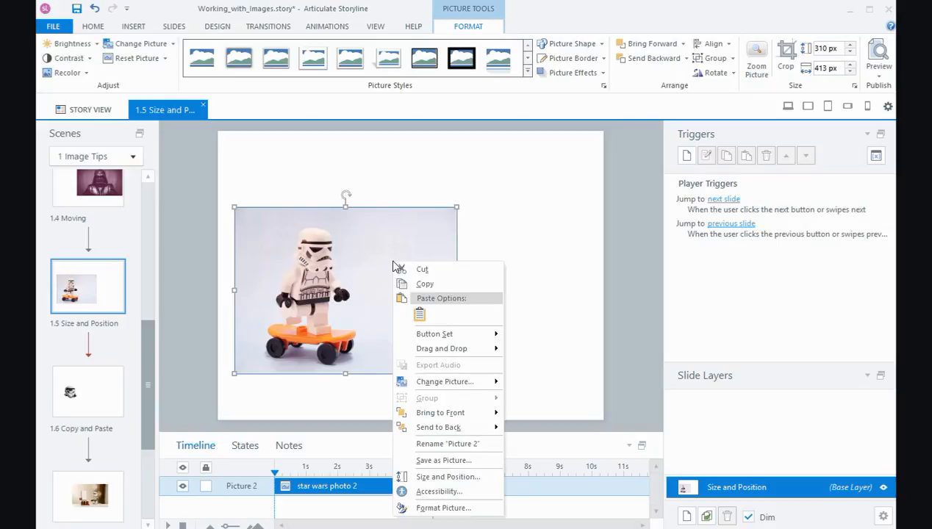
pyautogui.click(447, 479)
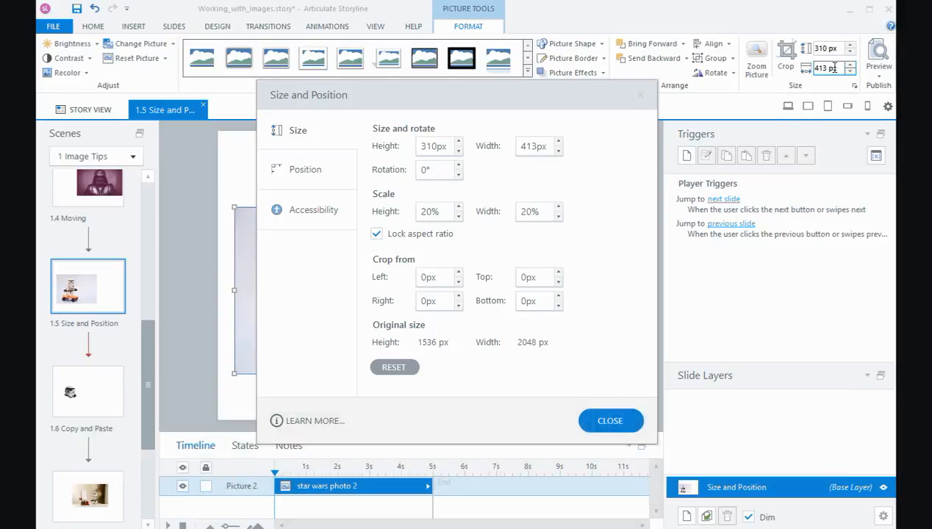
pyautogui.click(344, 170)
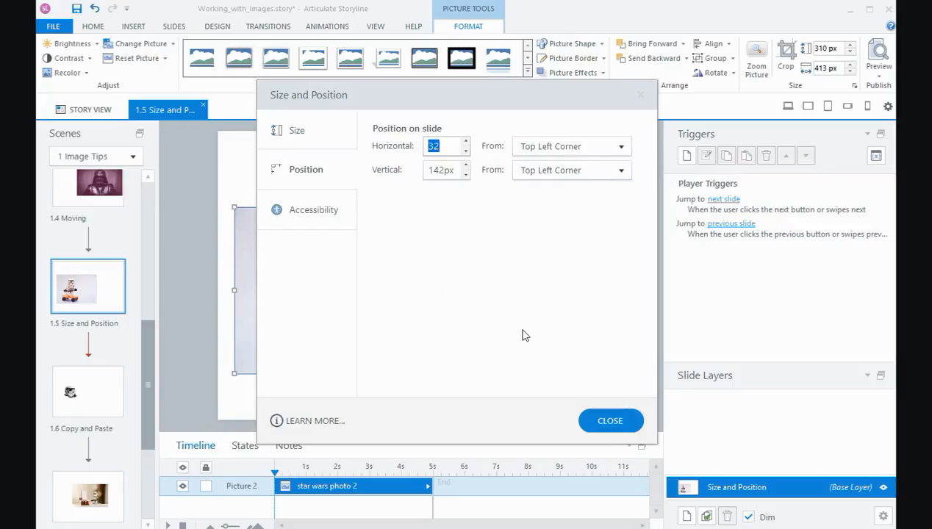
pyautogui.click(603, 421)
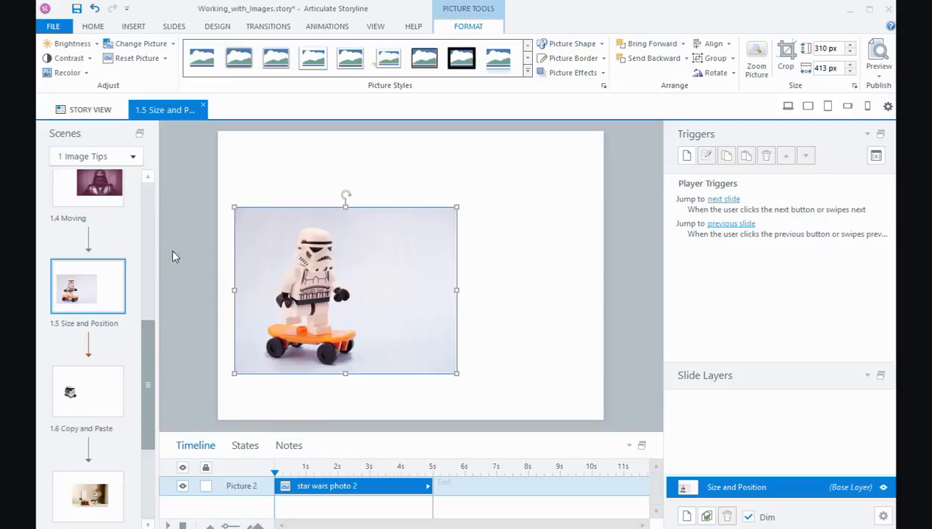
# - On the 1.4 Moving slide, set the Darth Vader picture's position to 32 px horizontal and 142 px vertical from the top left corner
pyautogui.click(111, 200)
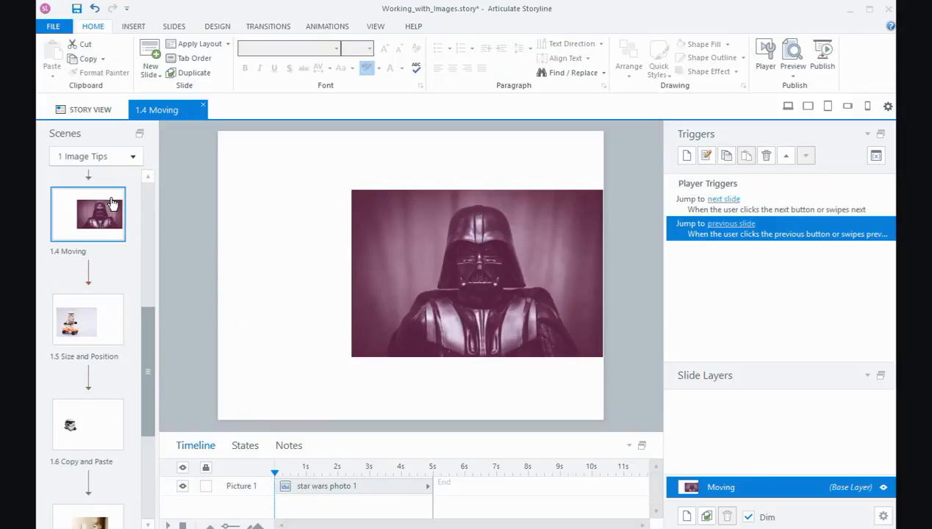
pyautogui.click(424, 235)
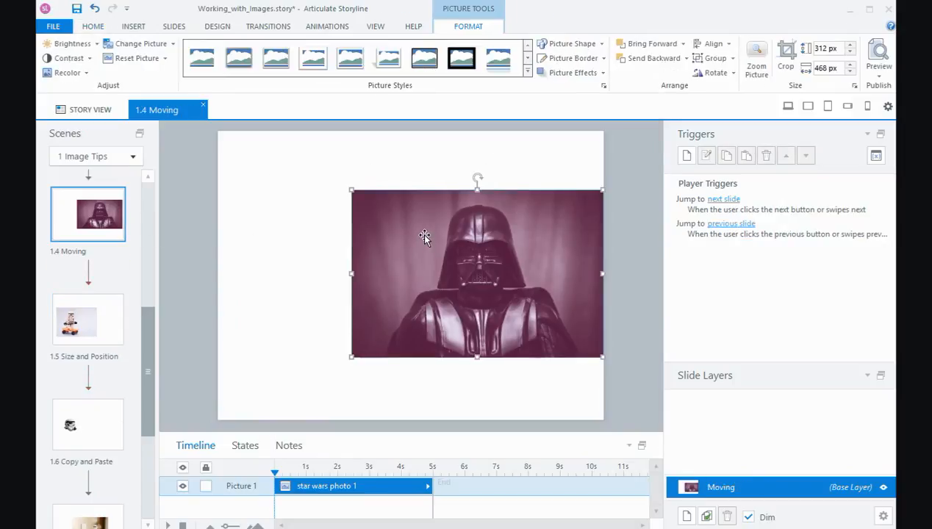
pyautogui.rightClick(426, 237)
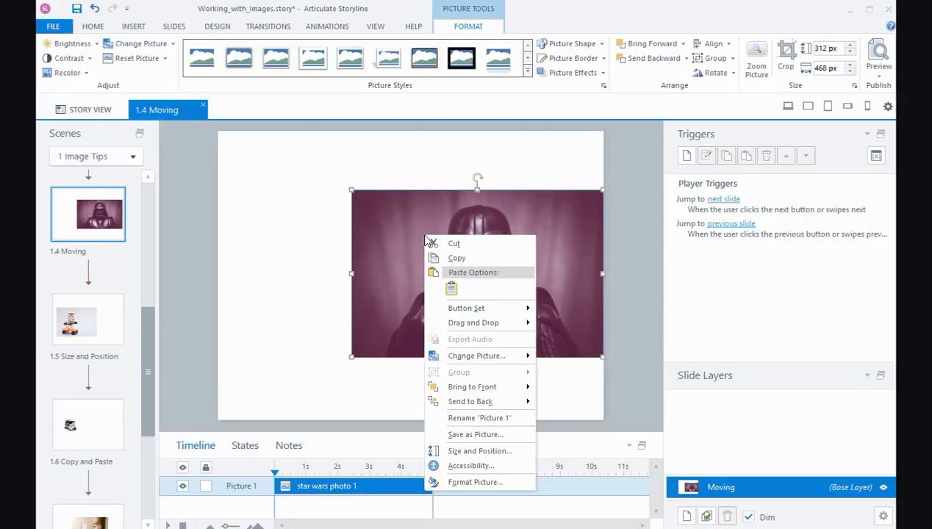
pyautogui.click(472, 452)
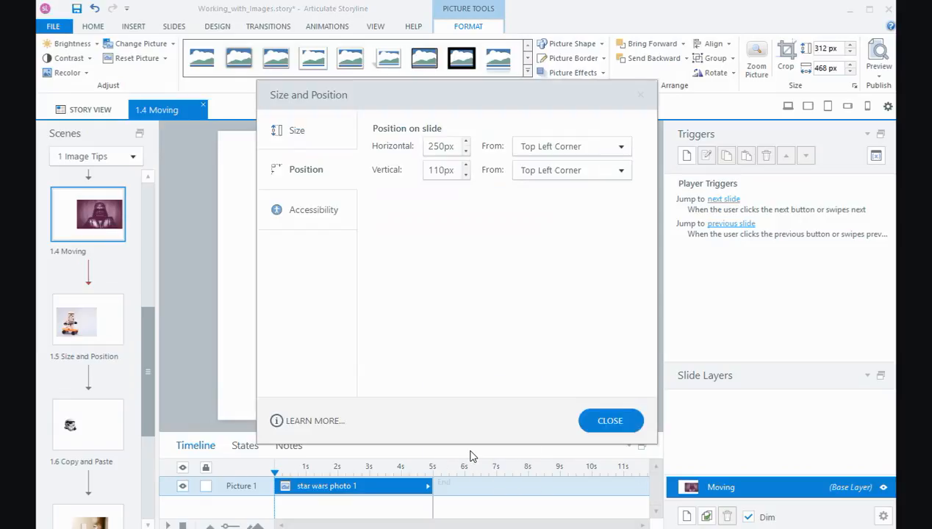
pyautogui.doubleClick(439, 145)
pyautogui.write('32')
pyautogui.doubleClick(438, 170)
pyautogui.write('142')
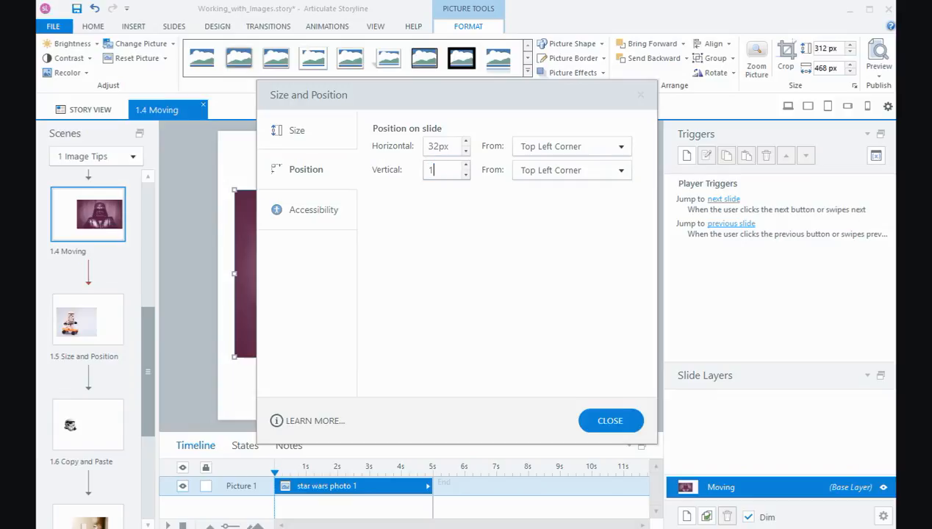
pyautogui.click(596, 422)
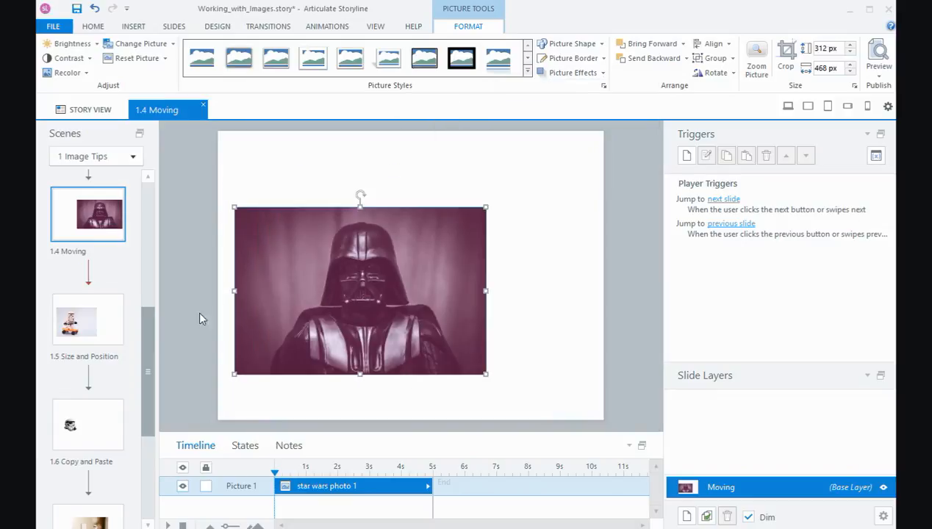
# - Compare the picture placement on the 1.4 Moving and 1.5 Size and Position slides, and open the 1.6 Copy and Paste slide
pyautogui.click(109, 324)
pyautogui.click(287, 283)
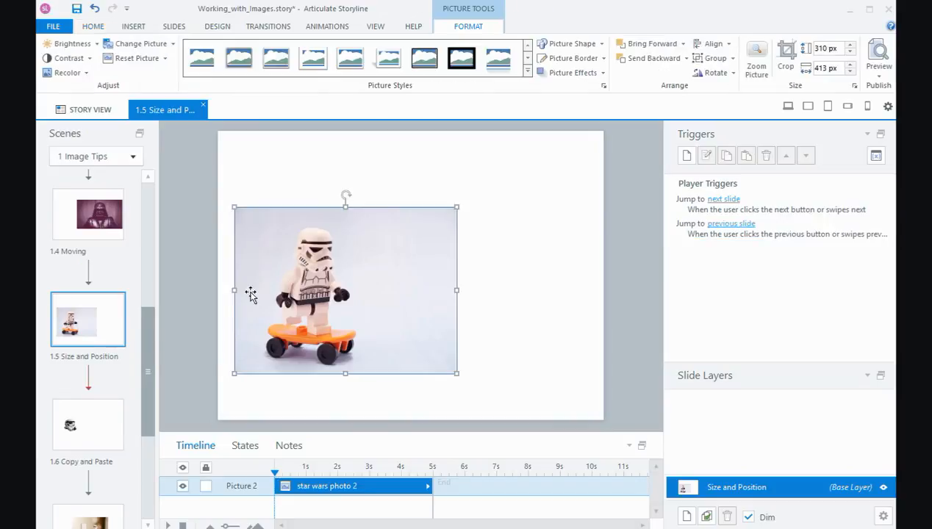
pyautogui.click(106, 242)
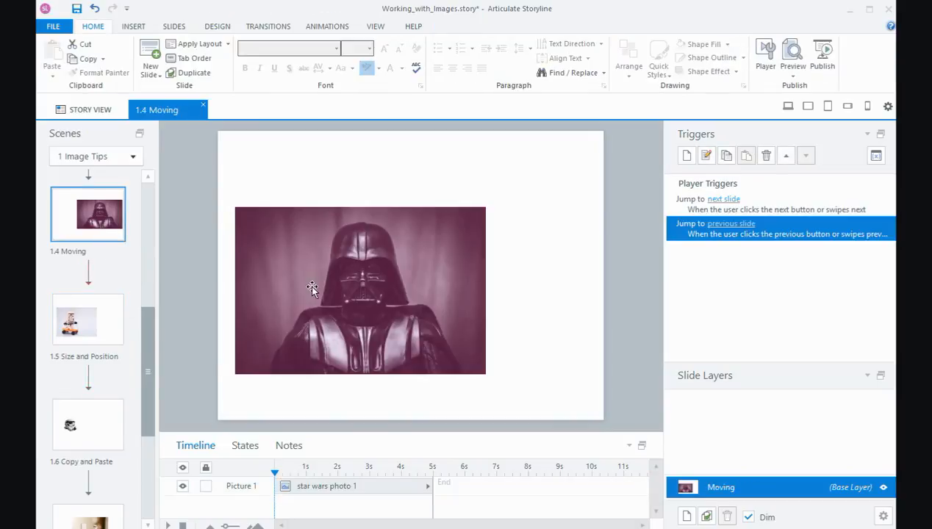
pyautogui.click(112, 337)
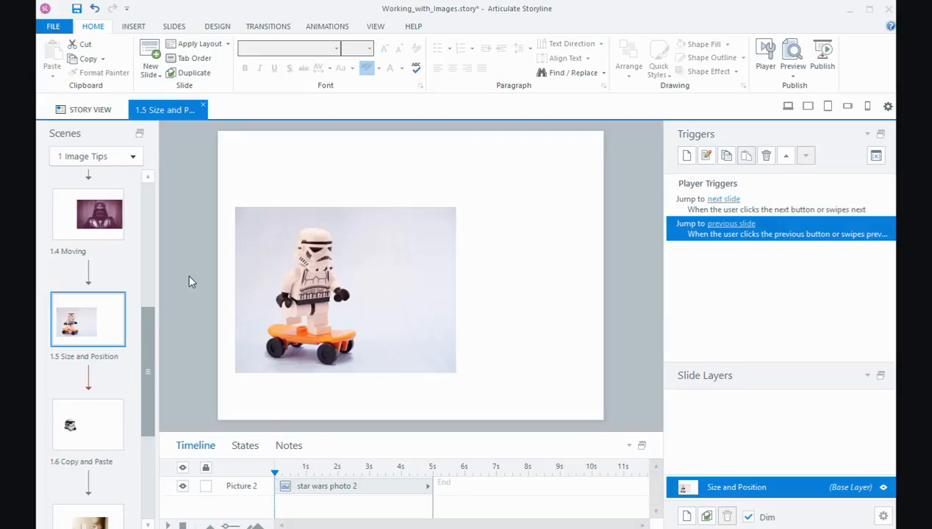
pyautogui.click(95, 227)
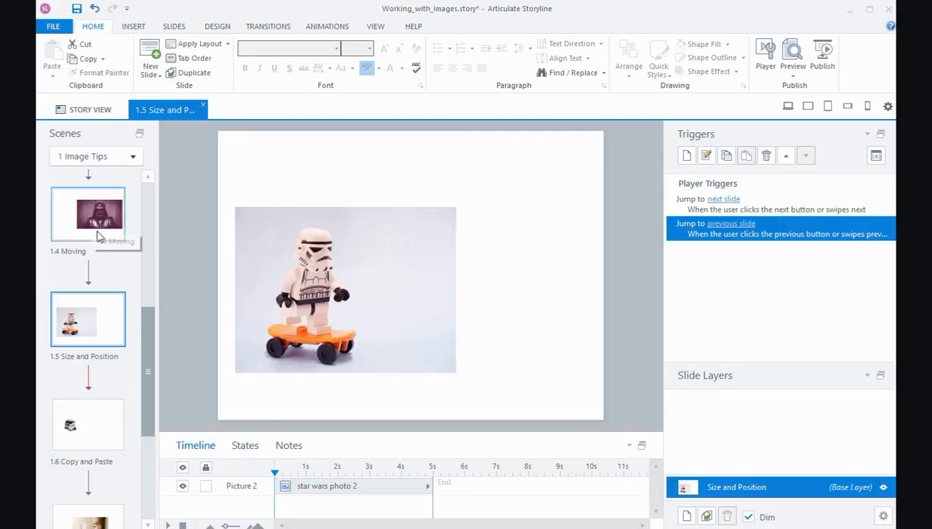
pyautogui.scroll(-1, 109, 327)
pyautogui.click(100, 372)
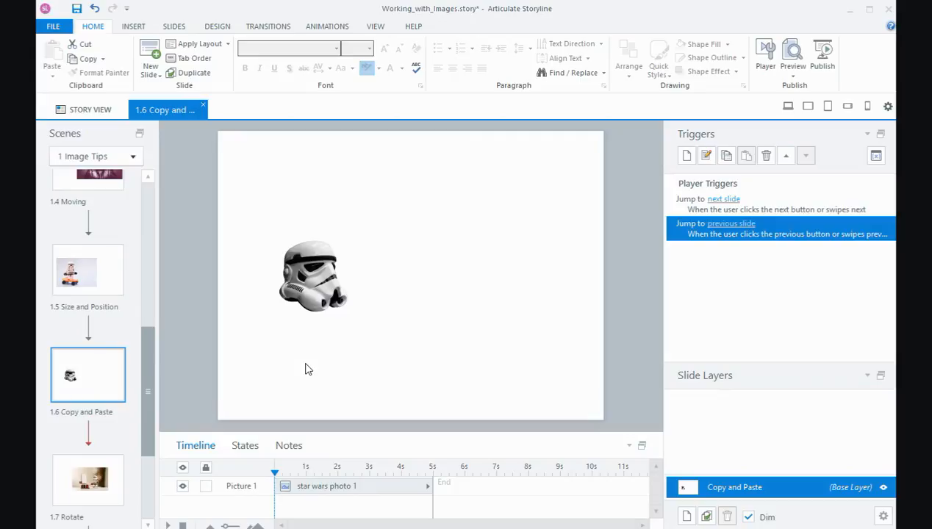
pyautogui.click(318, 294)
pyautogui.rightClick(318, 294)
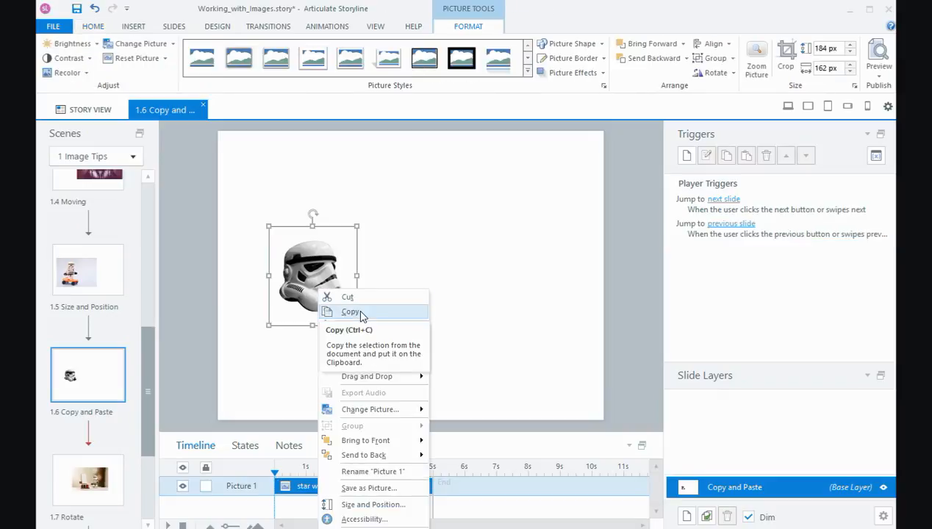
pyautogui.press('Escape')
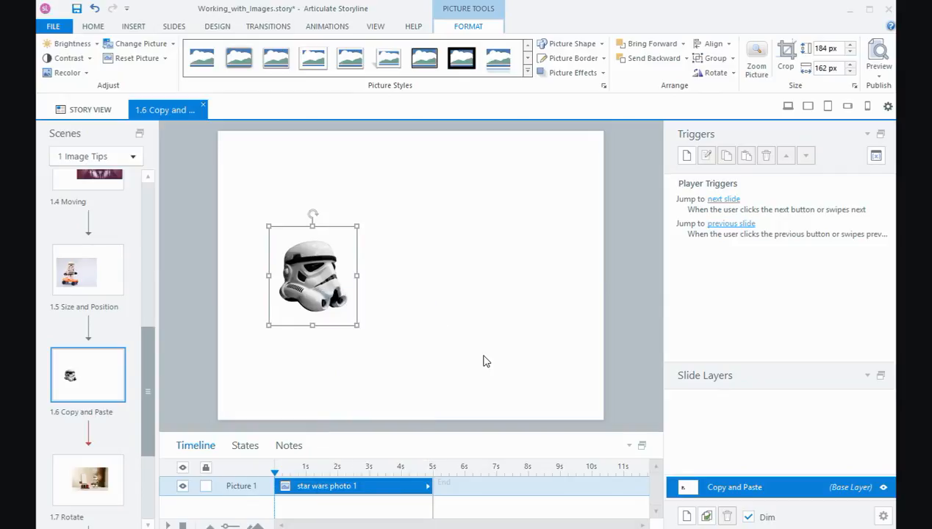
pyautogui.click(483, 361)
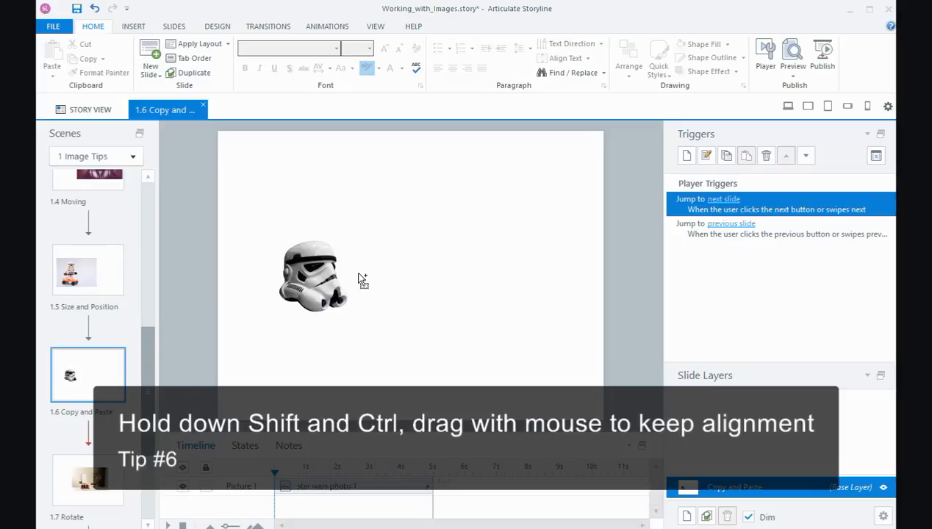
# - Duplicate the stormtrooper helmet twice to the right in one horizontally aligned row, and copy the last helmet straight down
pyautogui.click(357, 273)
pyautogui.moveTo(358, 274); pyautogui.dragTo(465, 286)
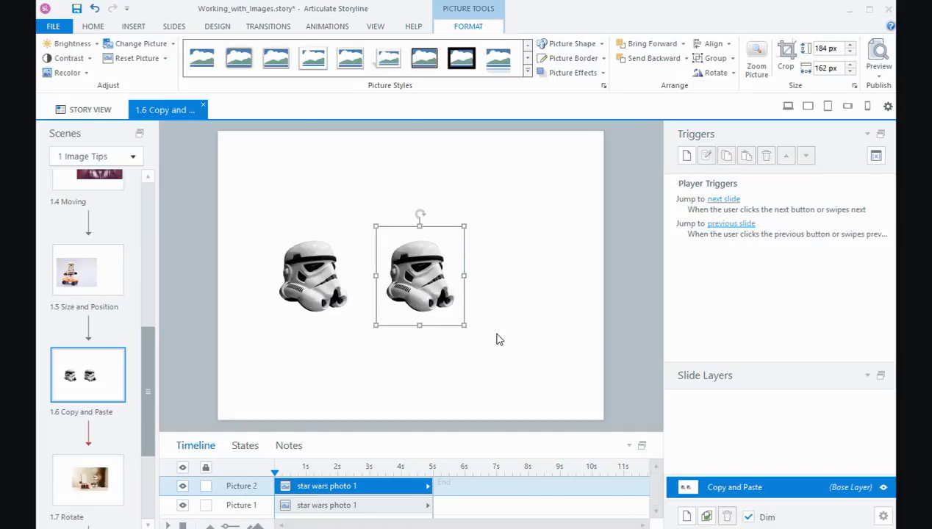
pyautogui.moveTo(462, 302); pyautogui.dragTo(566, 306)
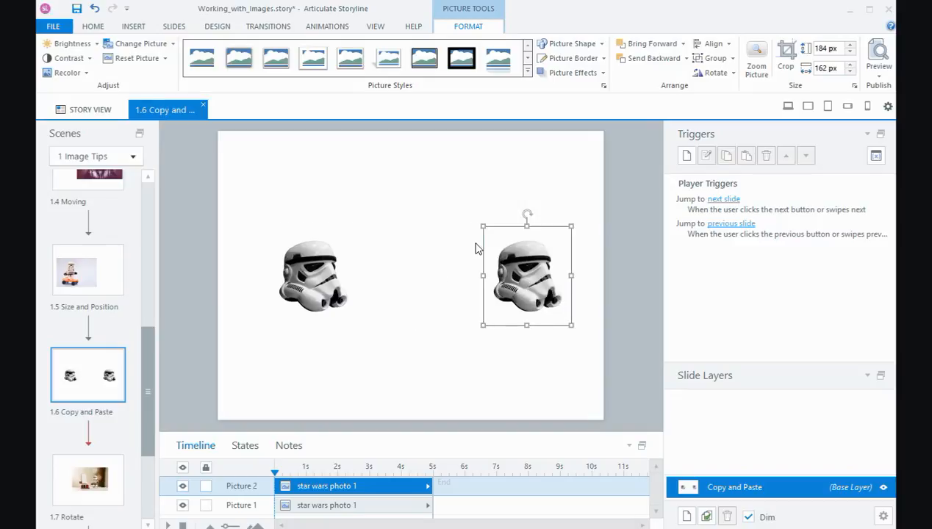
pyautogui.click(94, 8)
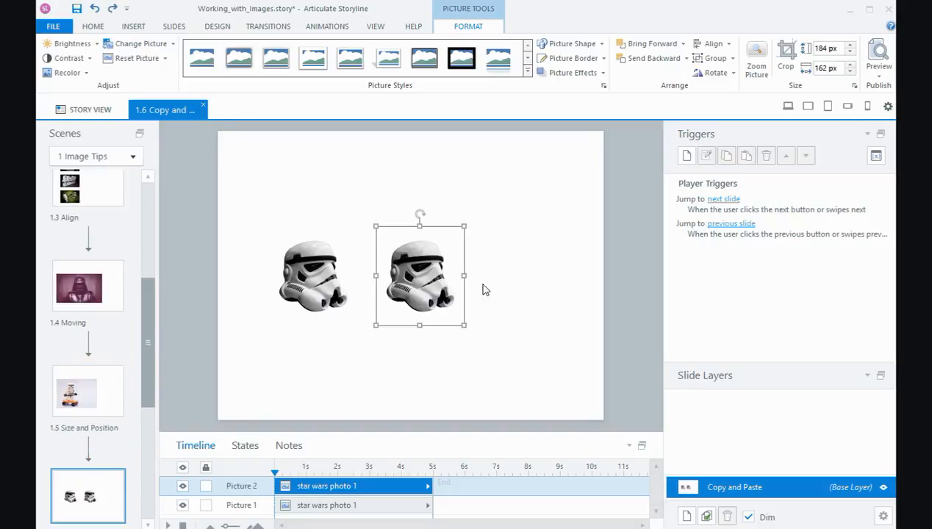
pyautogui.moveTo(462, 291); pyautogui.dragTo(573, 293)
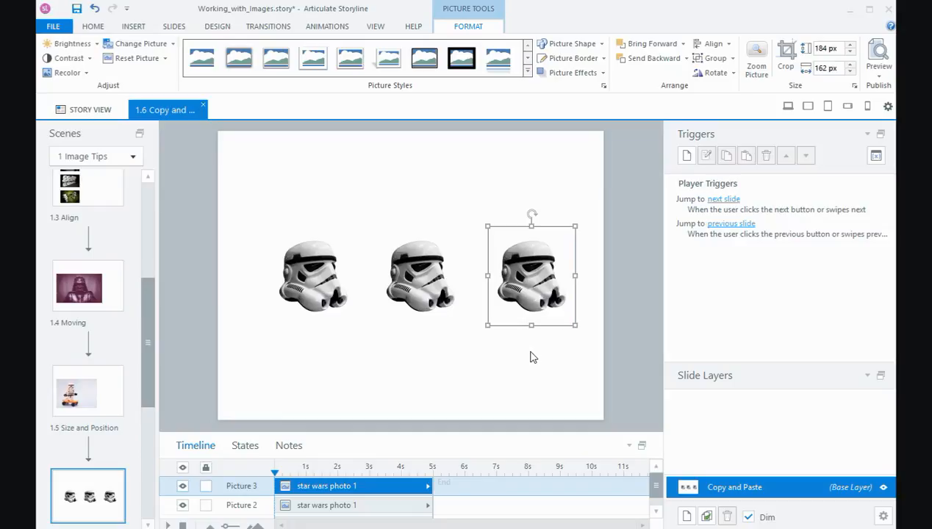
pyautogui.click(534, 358)
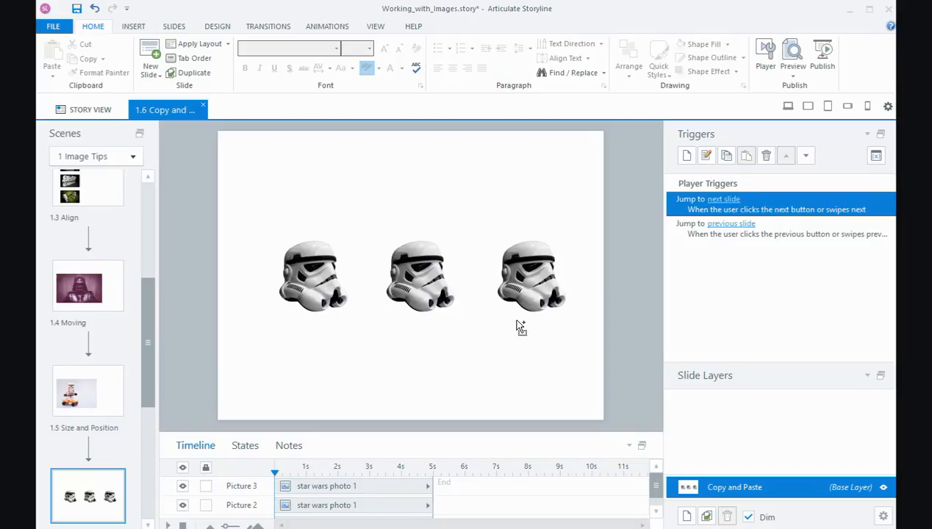
pyautogui.moveTo(520, 327); pyautogui.dragTo(534, 402)
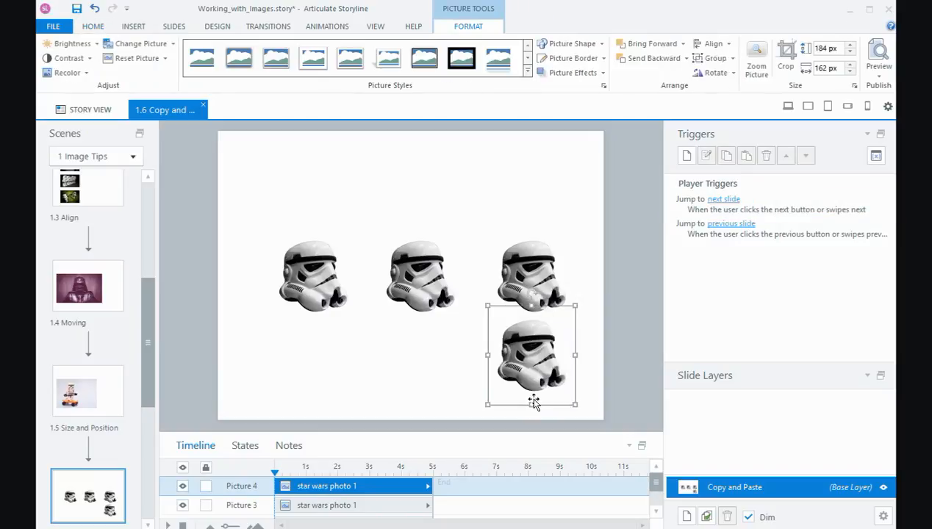
# - Open the 1.7 Rotate slide and select the picture of the stormtrooper beside an easel
pyautogui.moveTo(147, 344); pyautogui.dragTo(147, 433)
pyautogui.click(112, 386)
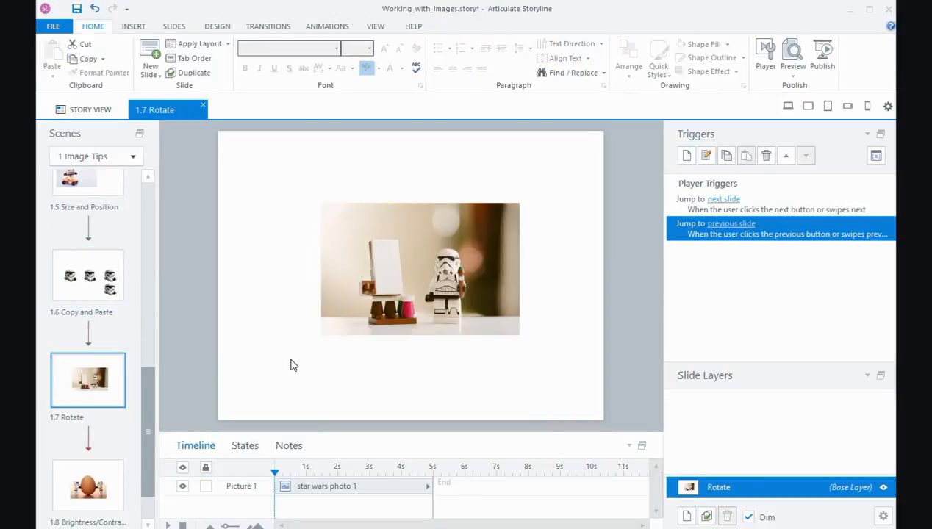
pyautogui.click(405, 229)
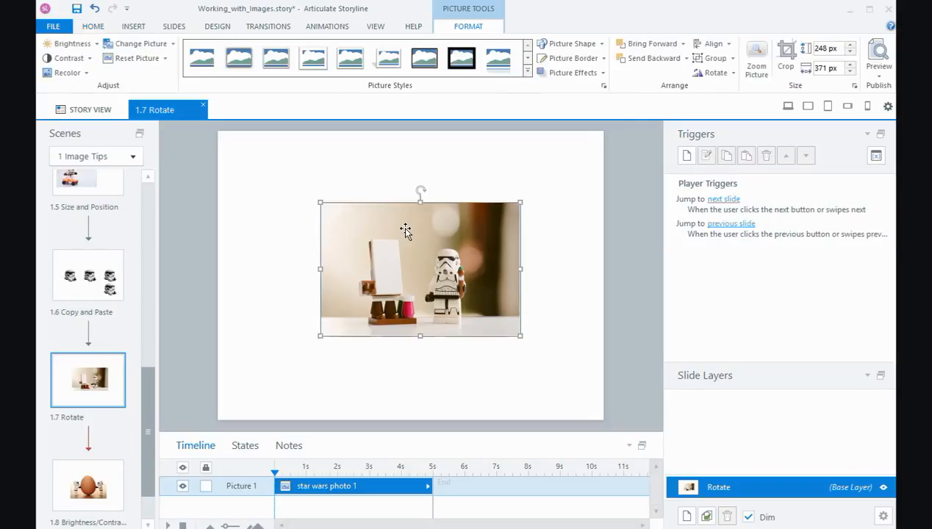